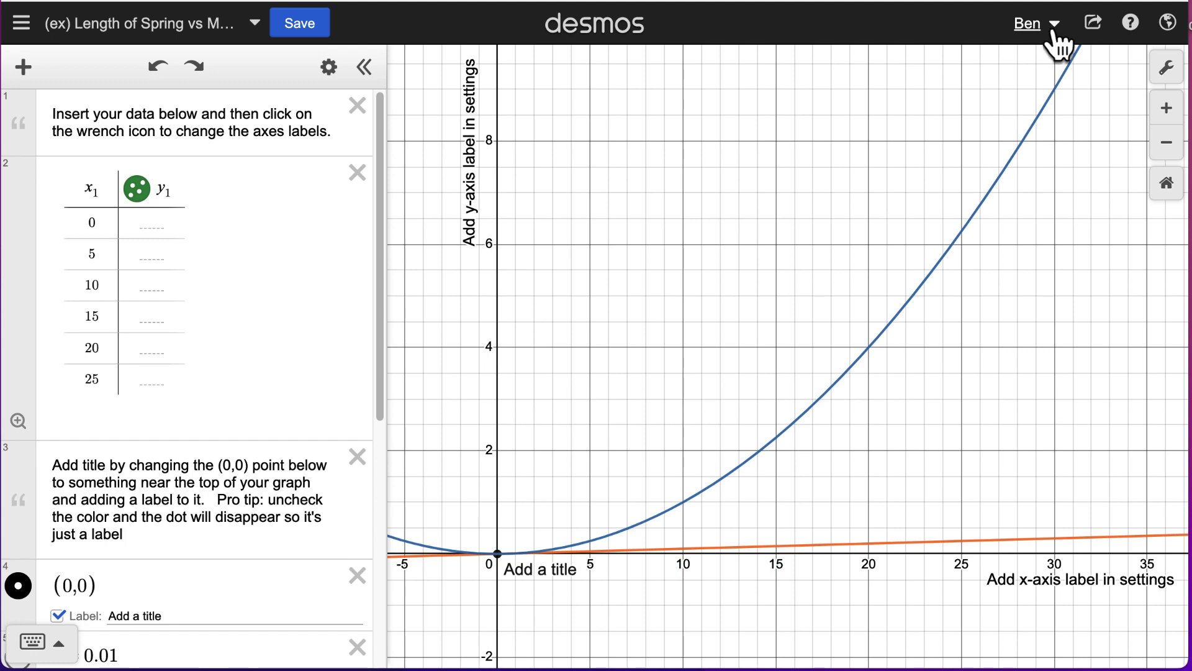
left_click(20, 25)
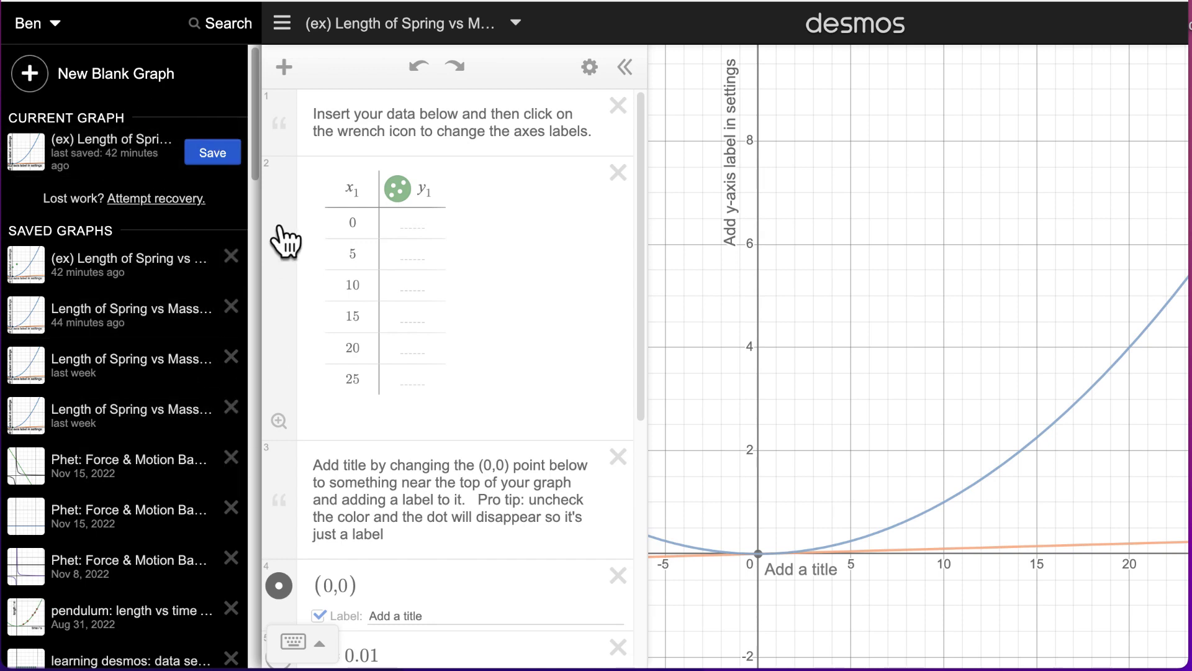
left_click(712, 249)
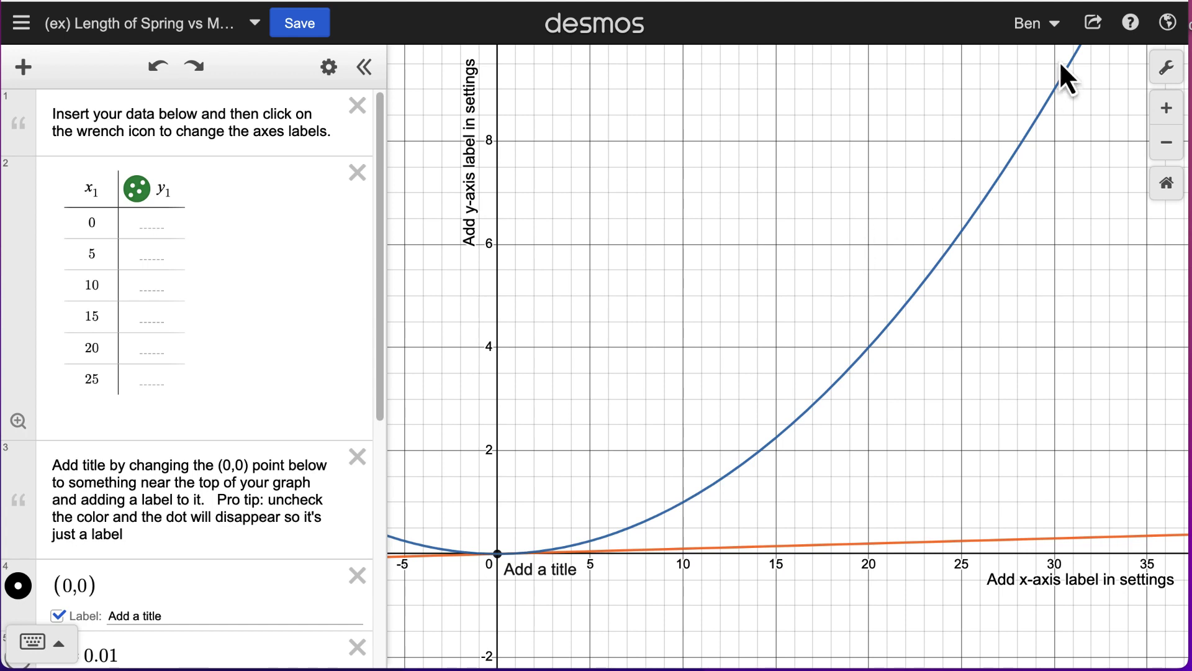
left_click(160, 127)
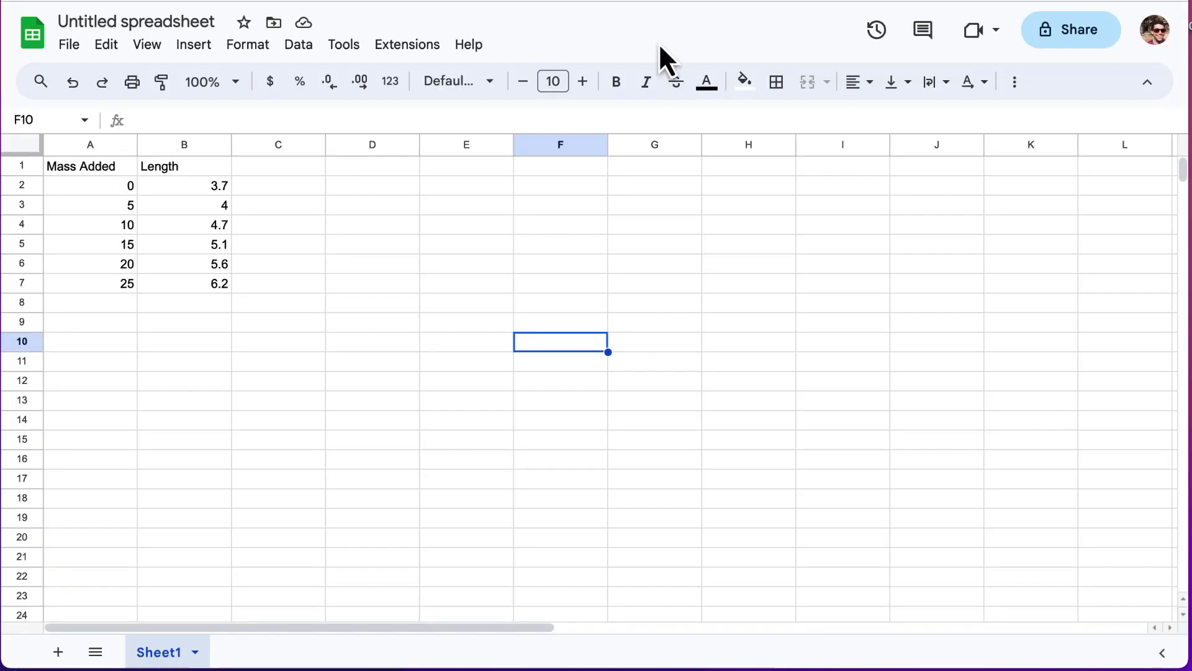
Copy the mass and length values in cells A2:B7 of the spreadsheet and paste them into the Desmos graph as a new table.
left_click_drag(81, 189, 200, 293)
key("super+c")
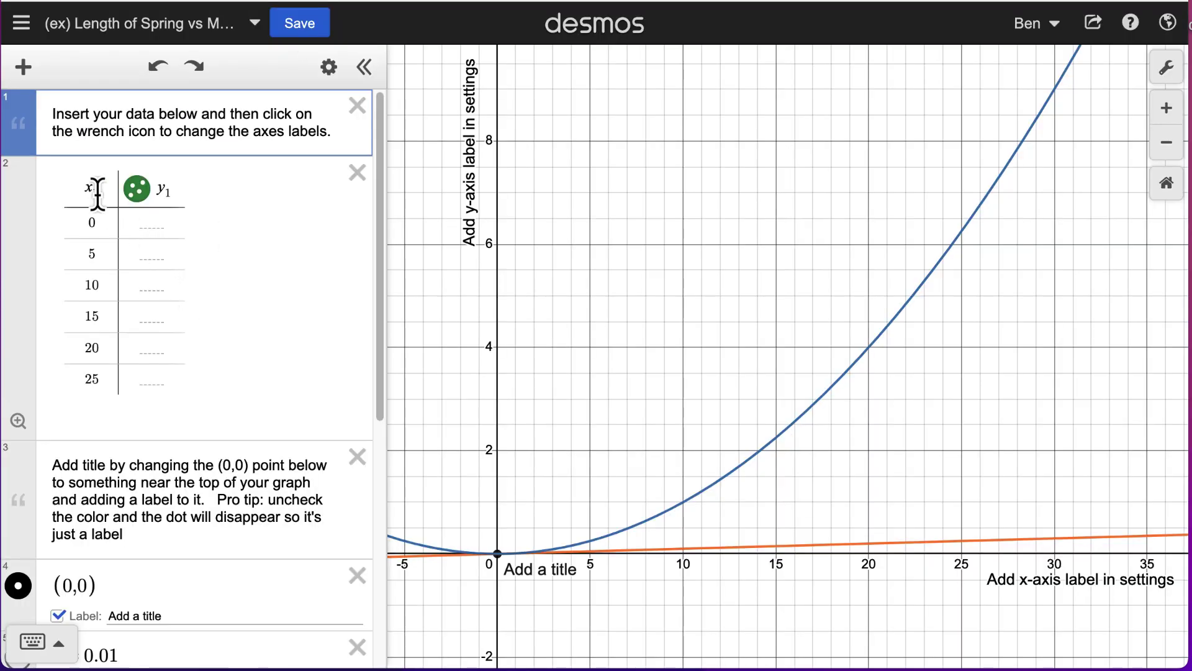
left_click(81, 197)
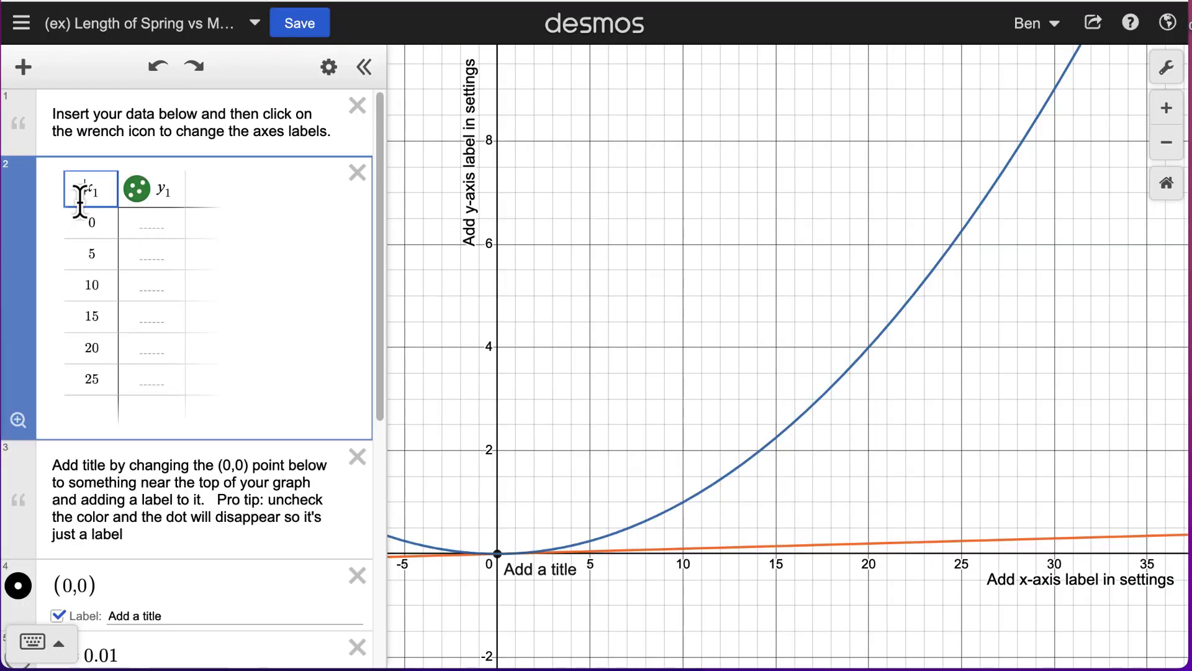
key("super+v")
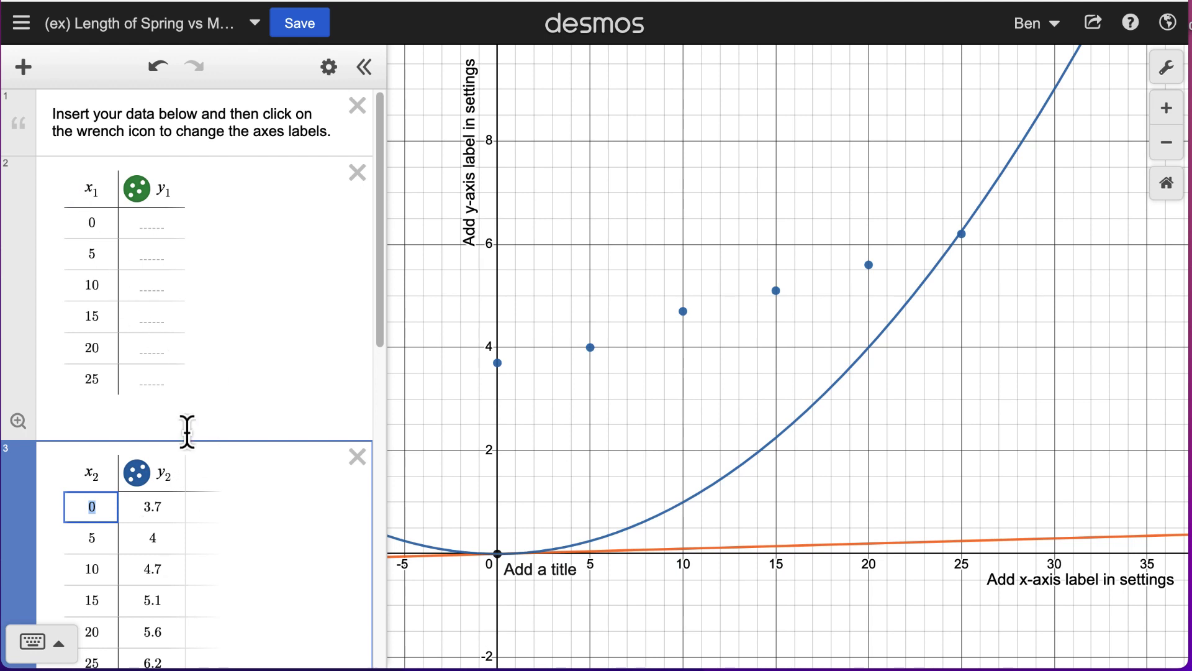
Delete the original empty x₁–y₁ table and undo that deletion.
left_click(351, 180)
left_click(357, 172)
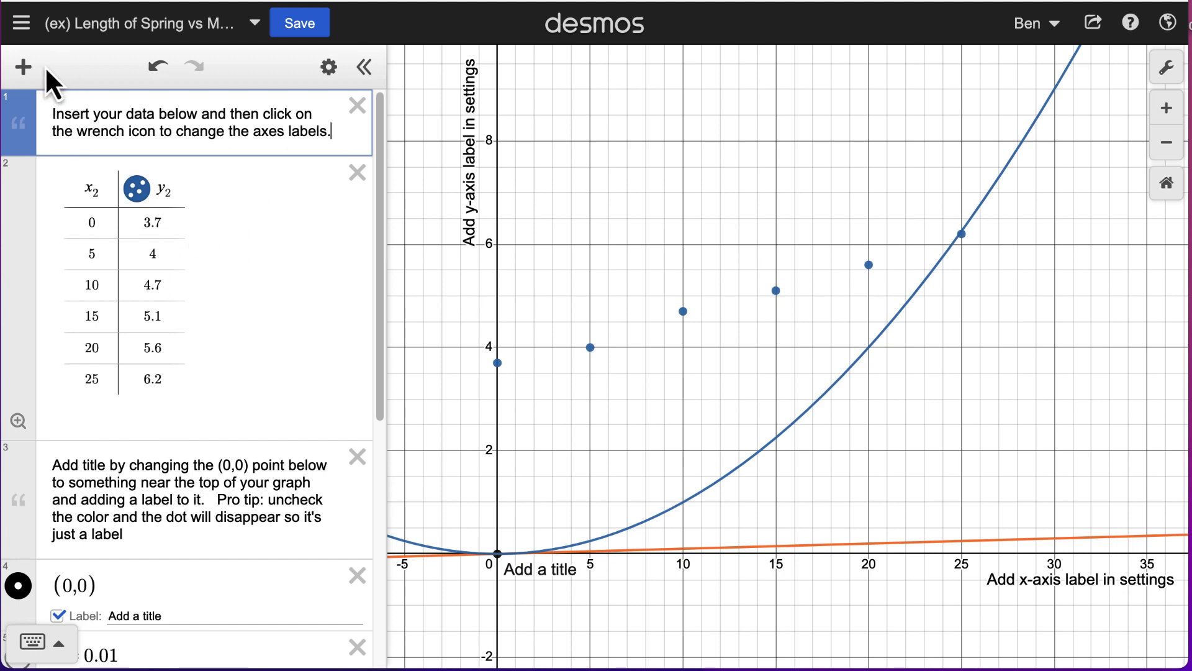
left_click(160, 68)
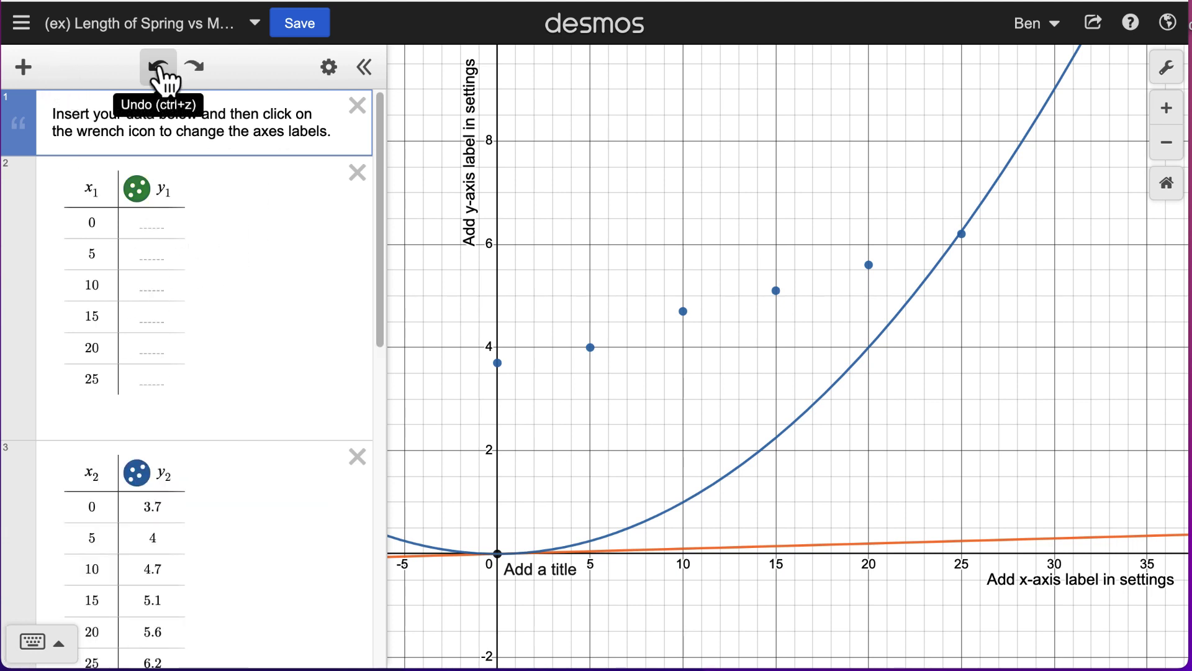
Fill the y₁ column of the first table with 3.7, 4.0, 4.7, 5.1, 5.6 and 6.2 for x values 0 to 25.
left_click(176, 220)
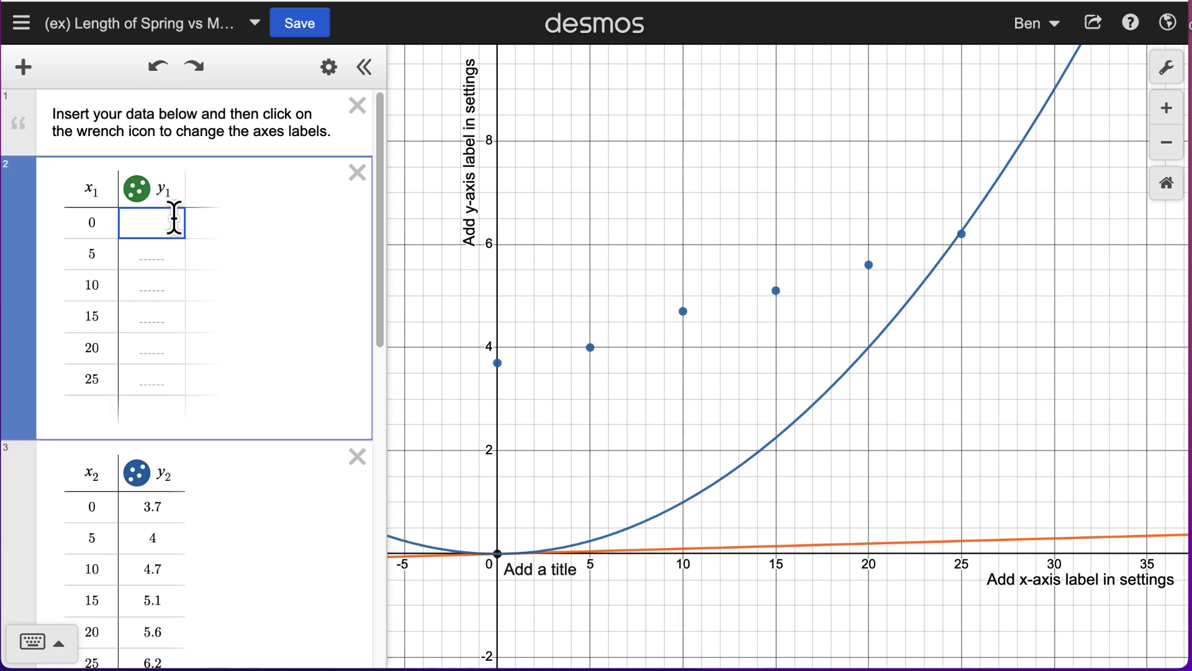
type("3.7")
key("Return")
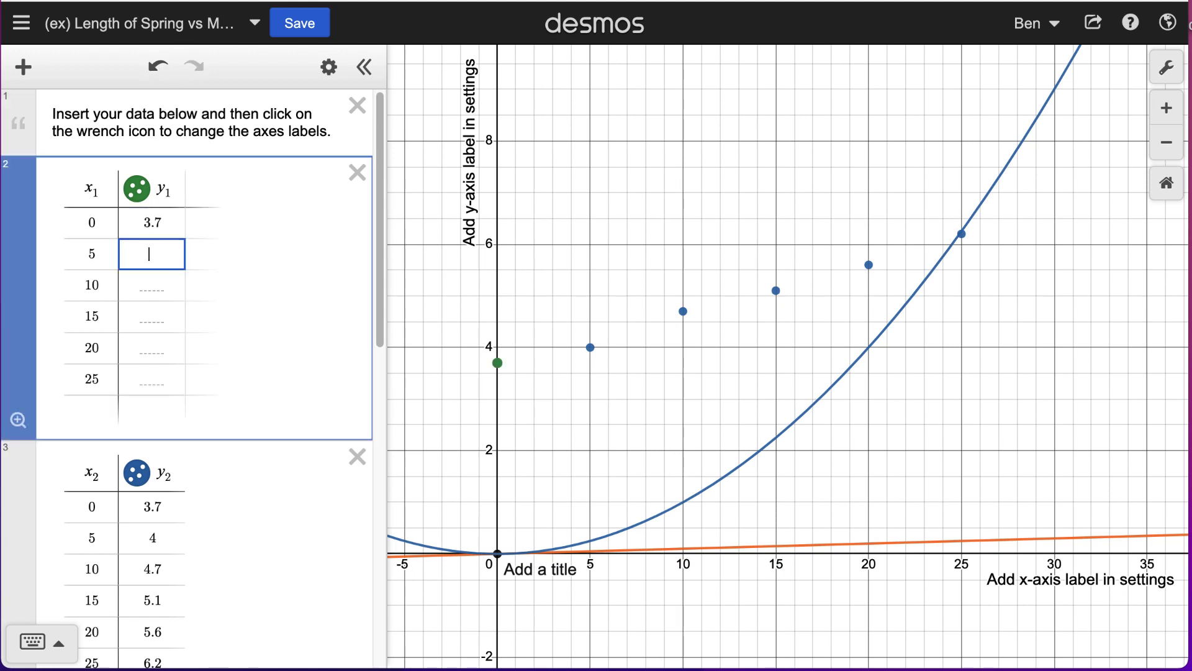
type("4.0")
key("Return")
type("4.7")
key("Return")
type("5.1")
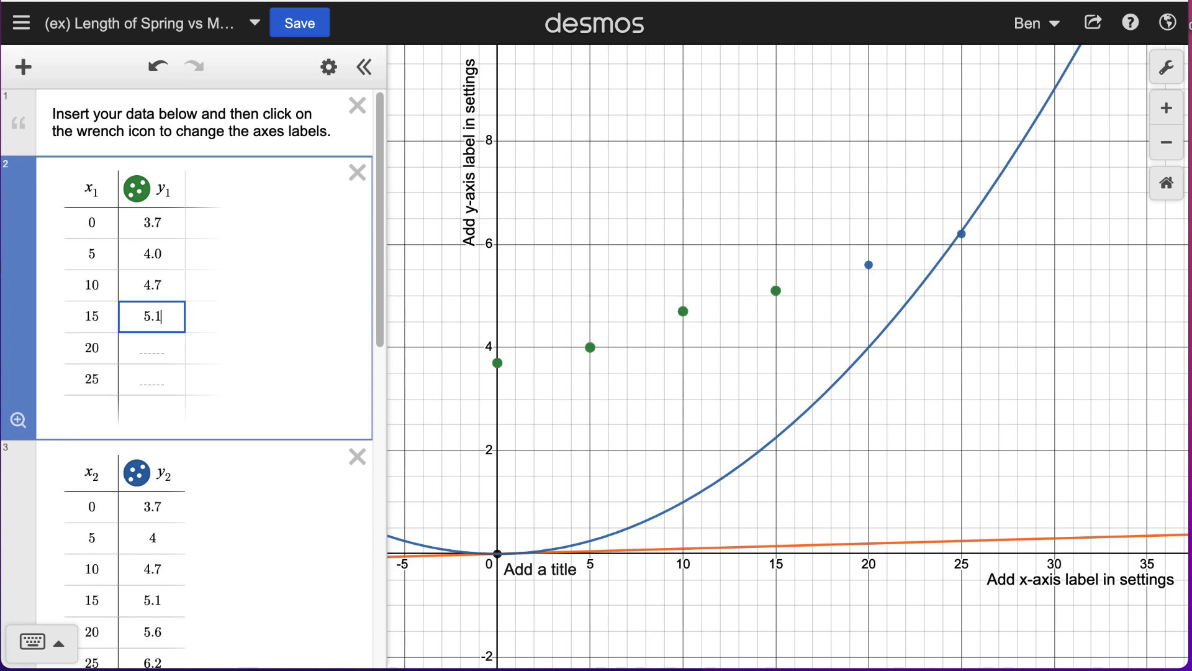
key("Return")
type("5.6")
key("Return")
type("6.2")
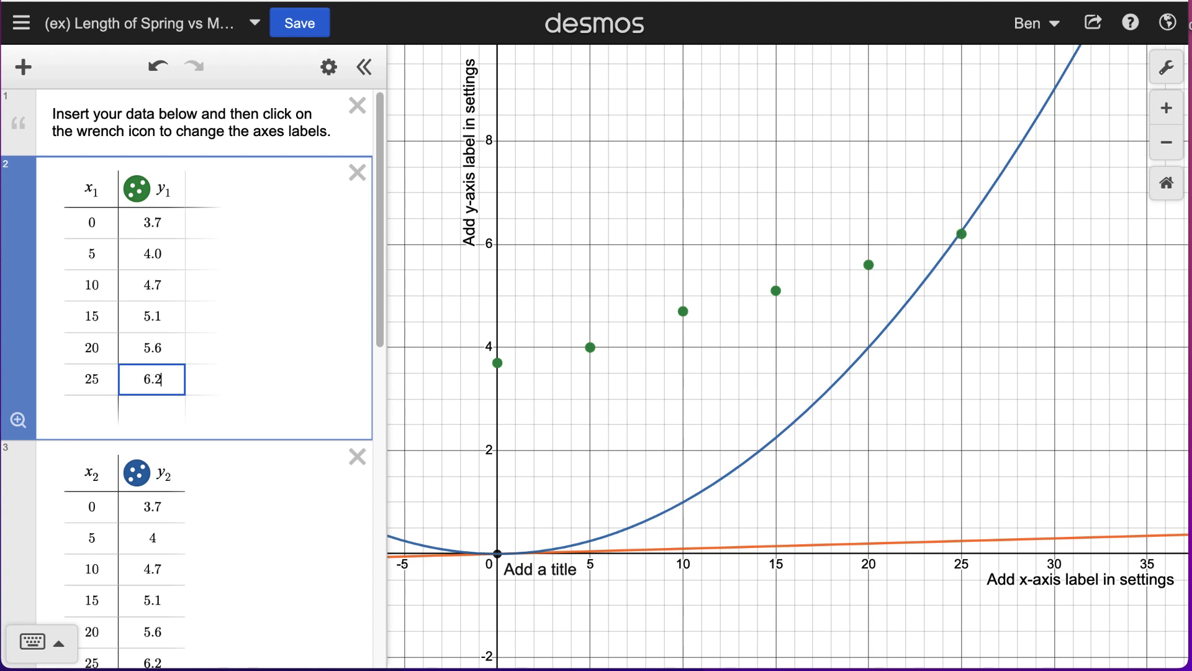
Delete the pasted x₂–y₂ table from the expression list.
left_click(353, 480)
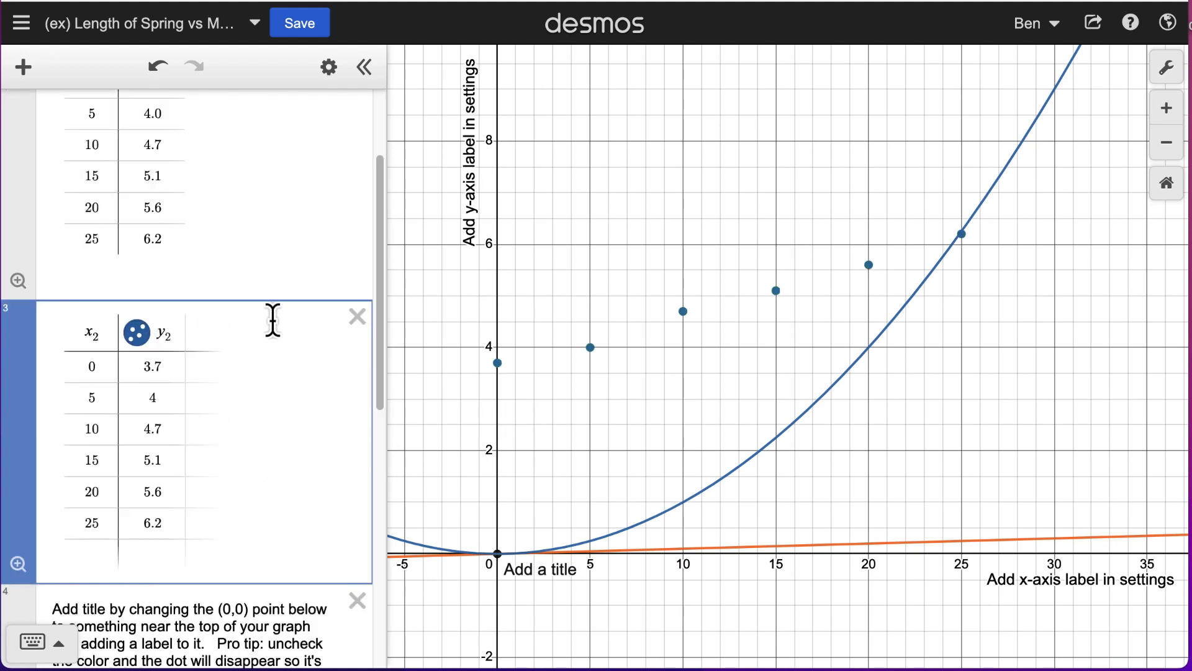
left_click(357, 317)
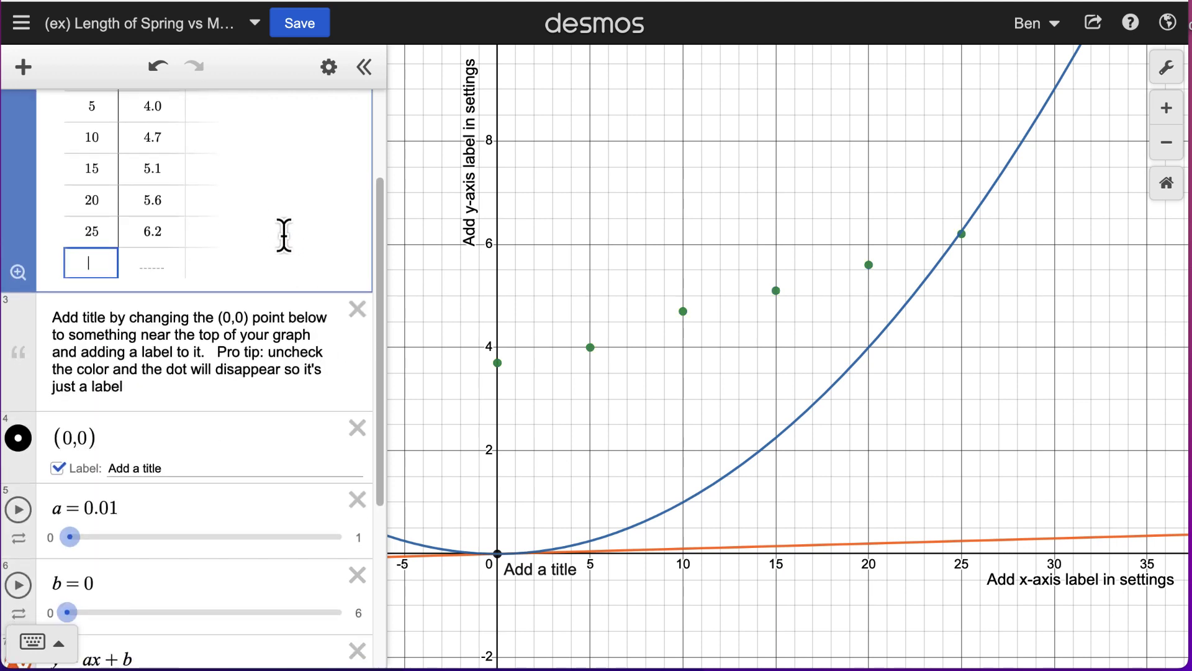
scroll(281, 231, "up", 5)
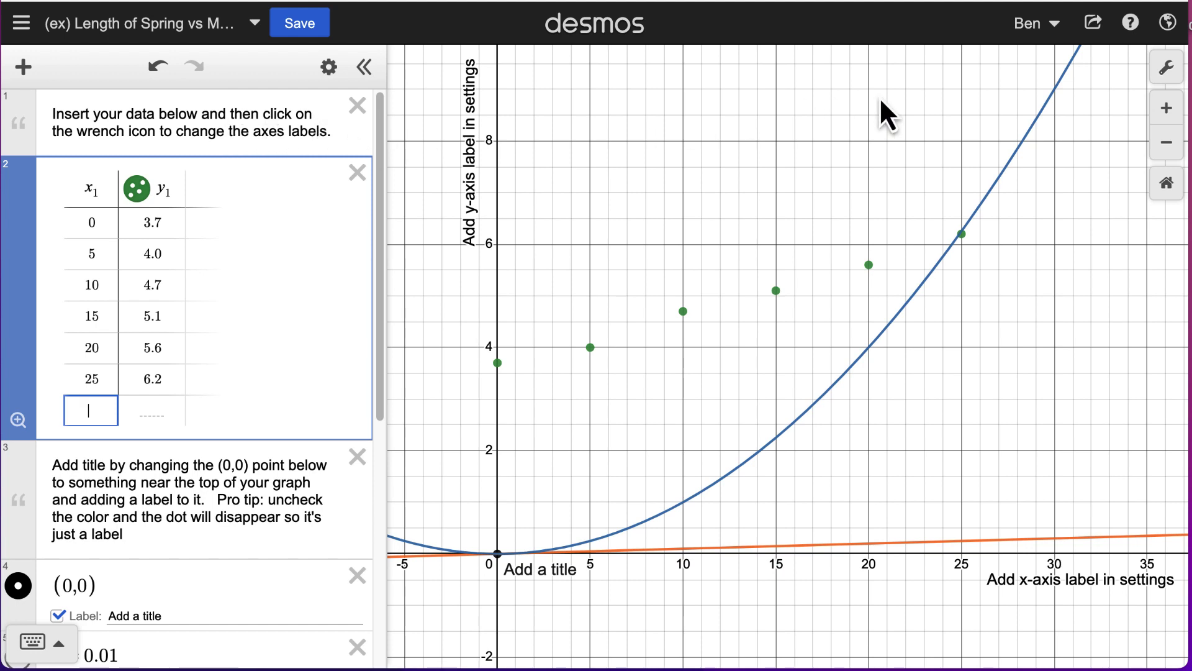
Set the graph's x-axis label to "Mass Added / g".
left_click(1167, 70)
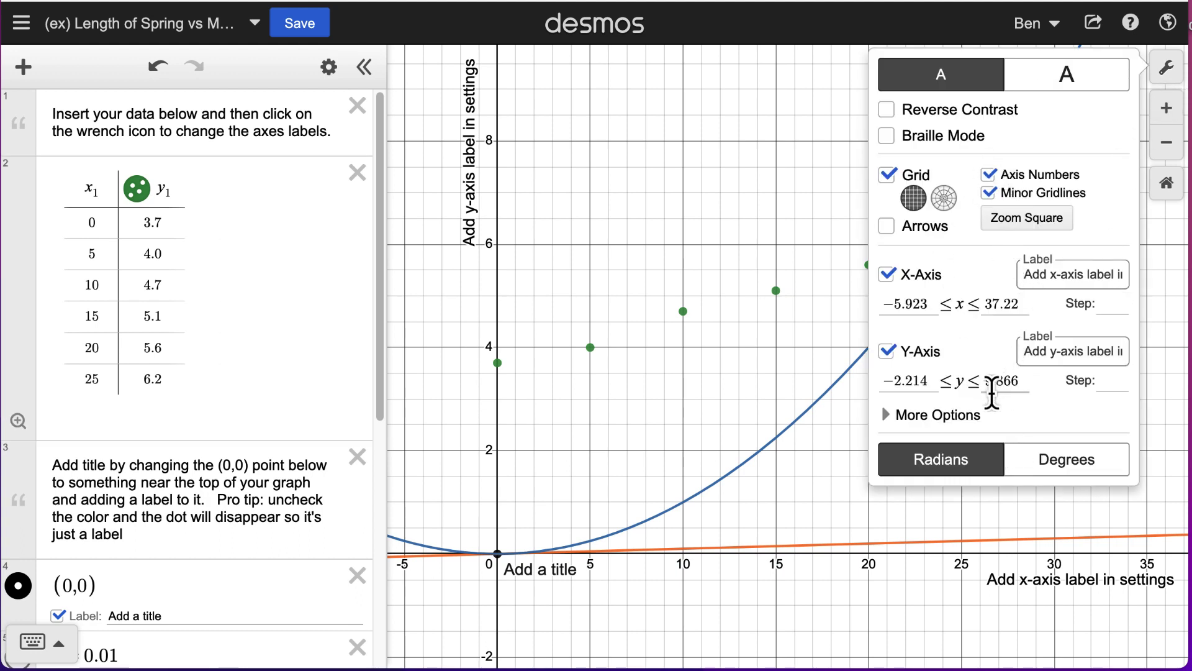
left_click(1051, 277)
triple_click(1051, 281)
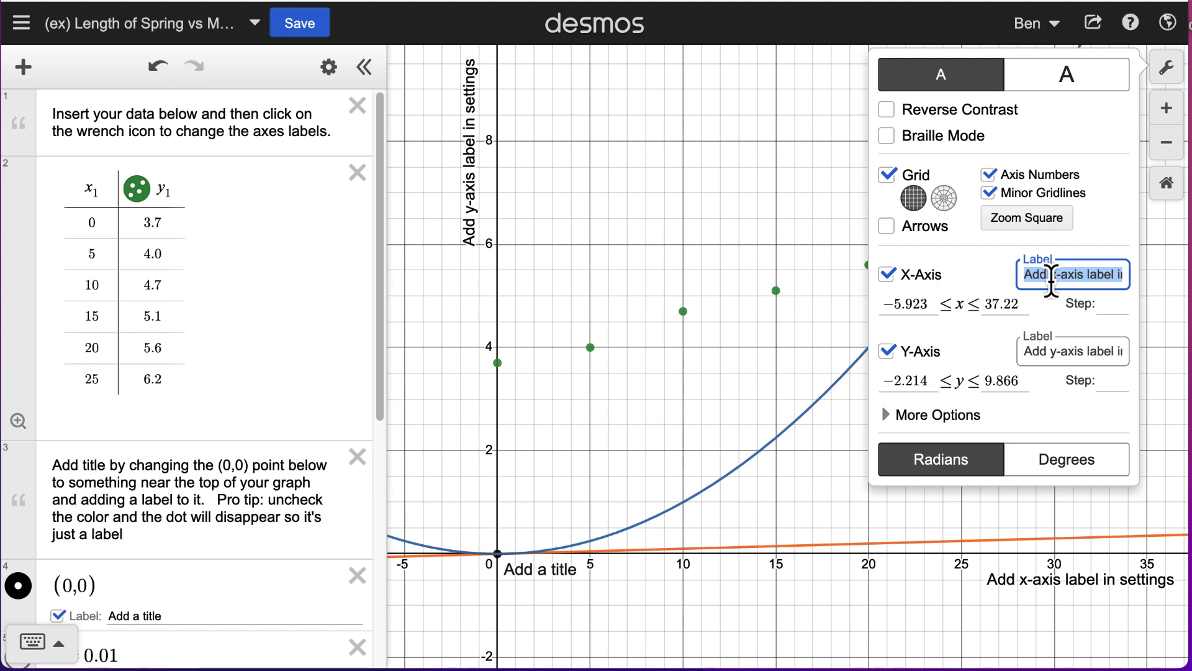
type("Mass Added /")
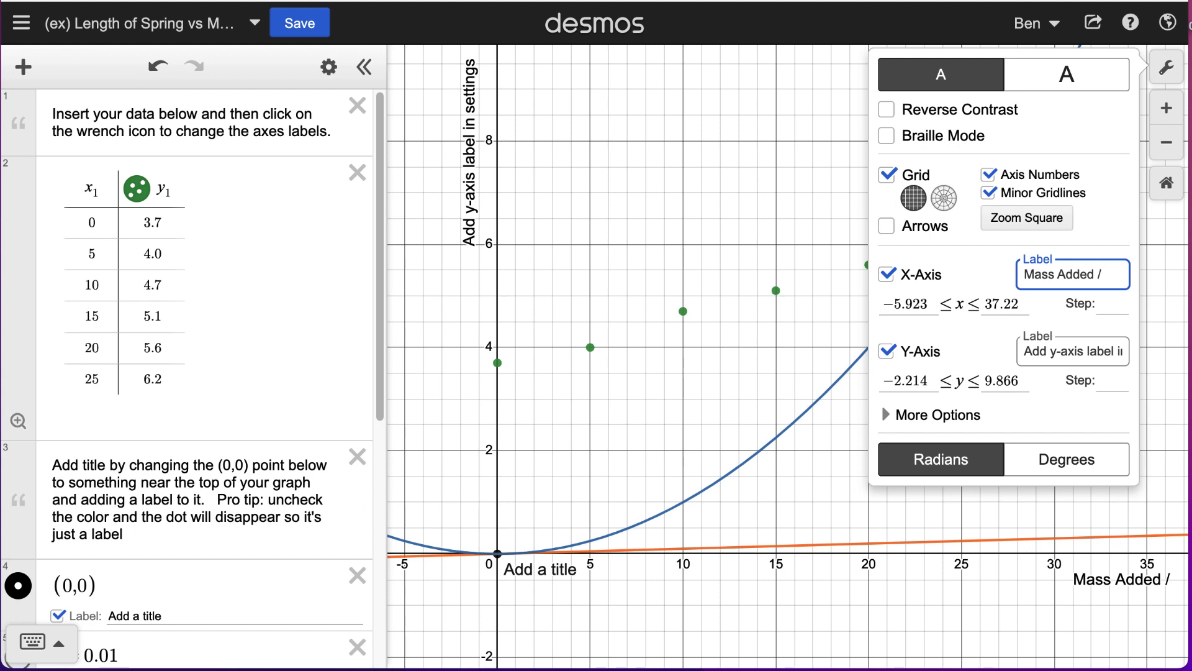
type(" g")
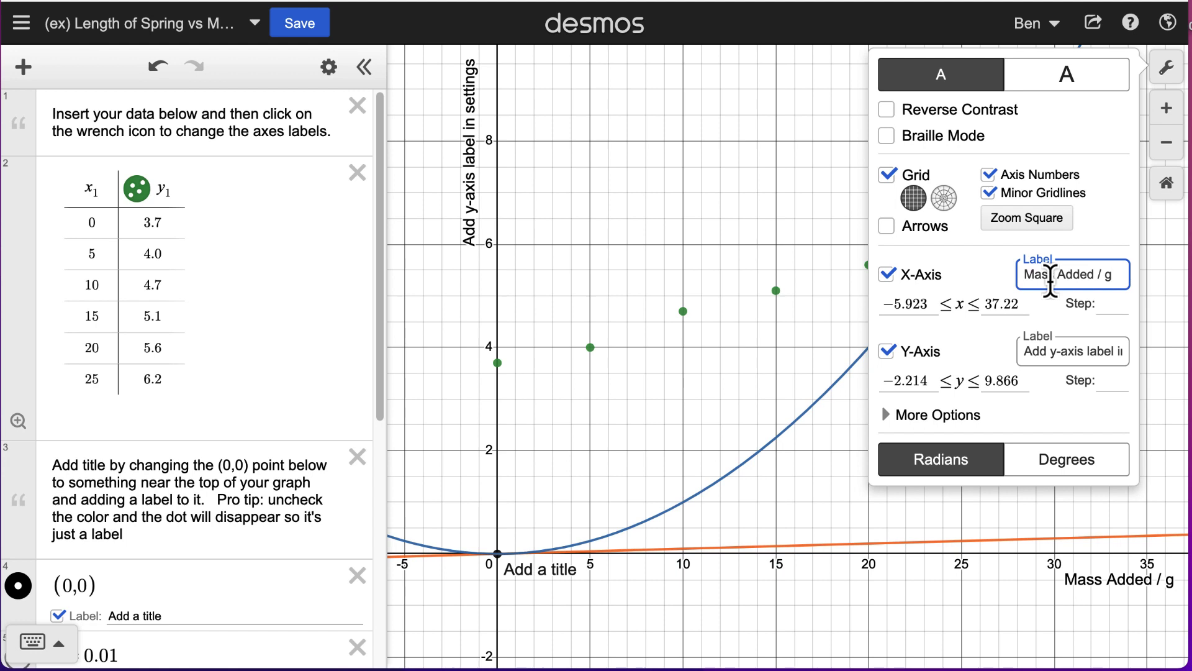
Set the y-axis label to "Spring Length / cm" and close the graph settings.
triple_click(1086, 349)
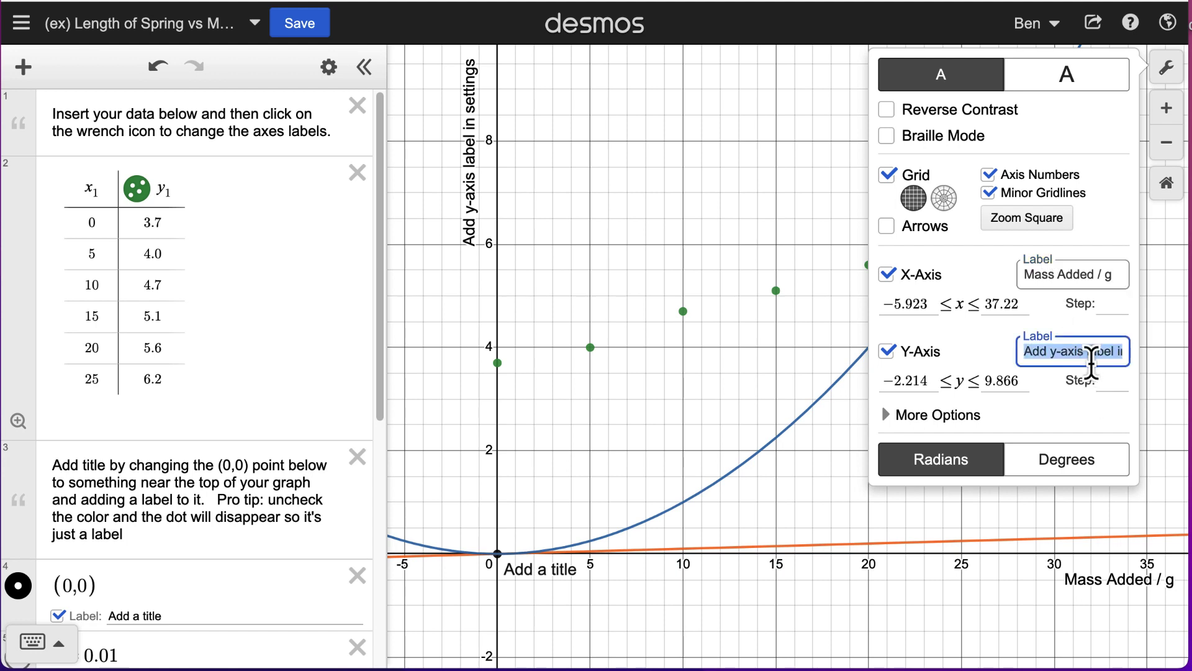
type("Length ")
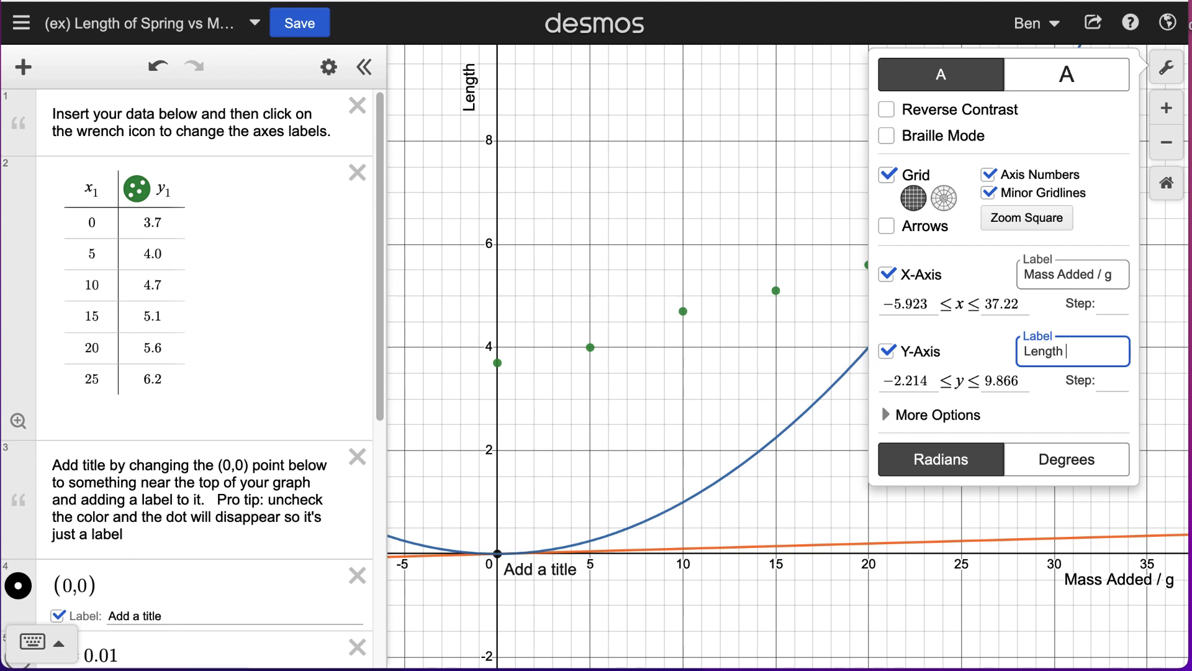
type("of s")
key("BackSpace")
key("BackSpace")
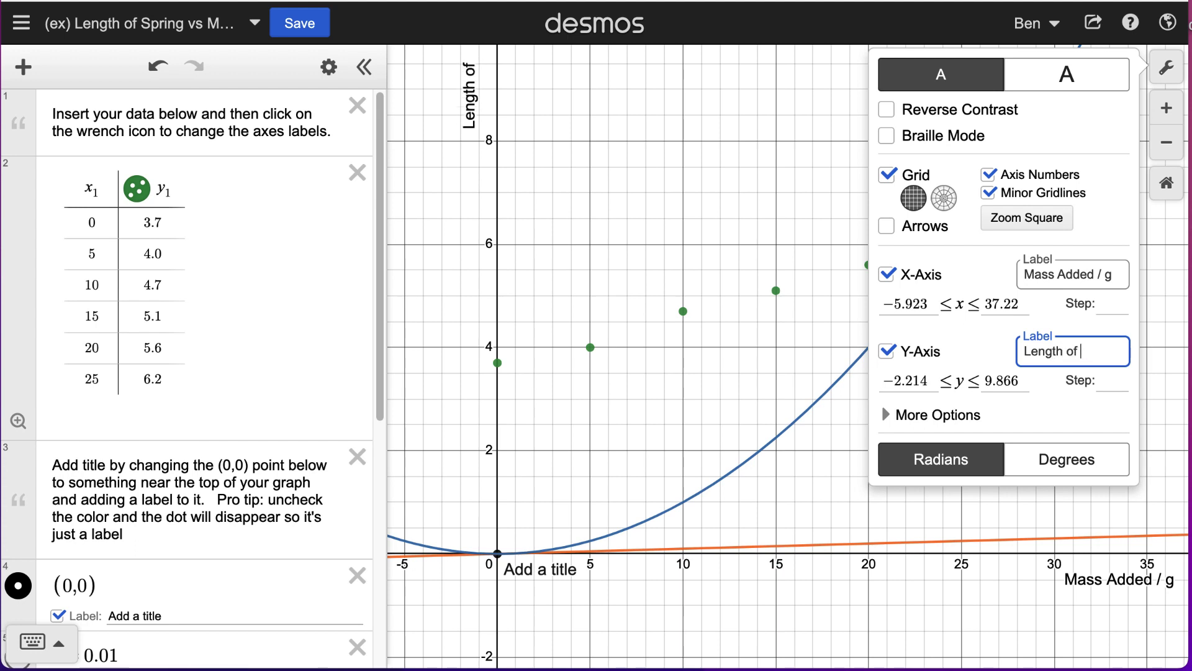
key("BackSpace")
key("BackSpace")
key("BackSpace")
key("BackSpace")
key("BackSpace")
key("BackSpace")
key("BackSpace")
key("BackSpace")
key("BackSpace")
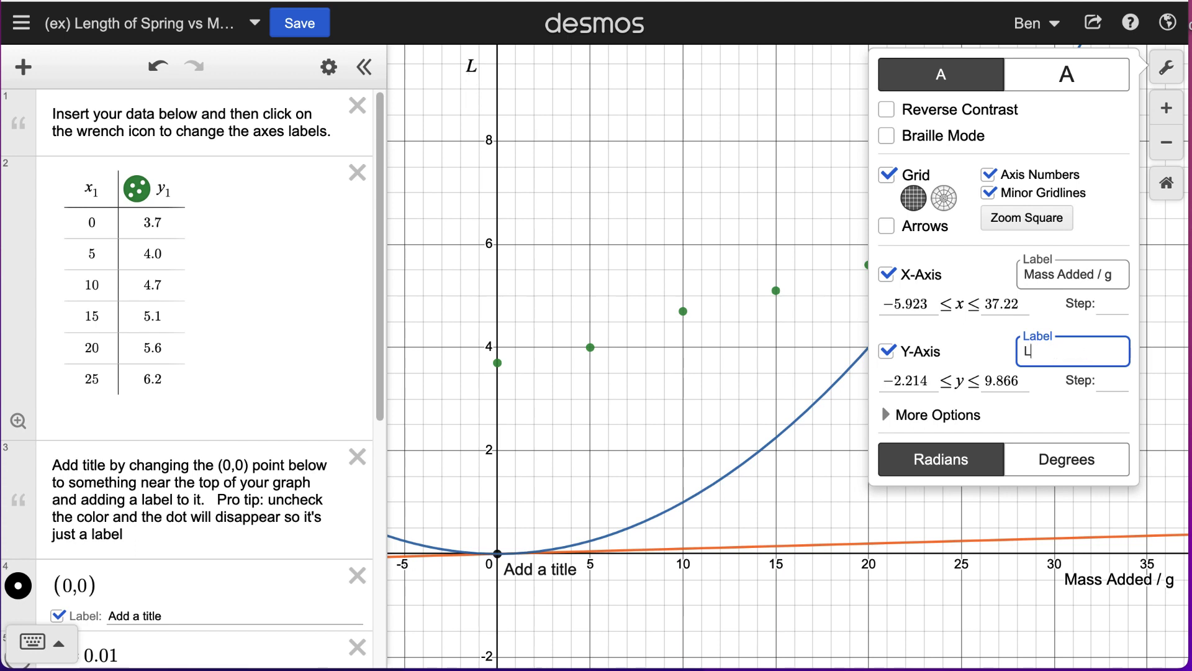
type("Spring Le")
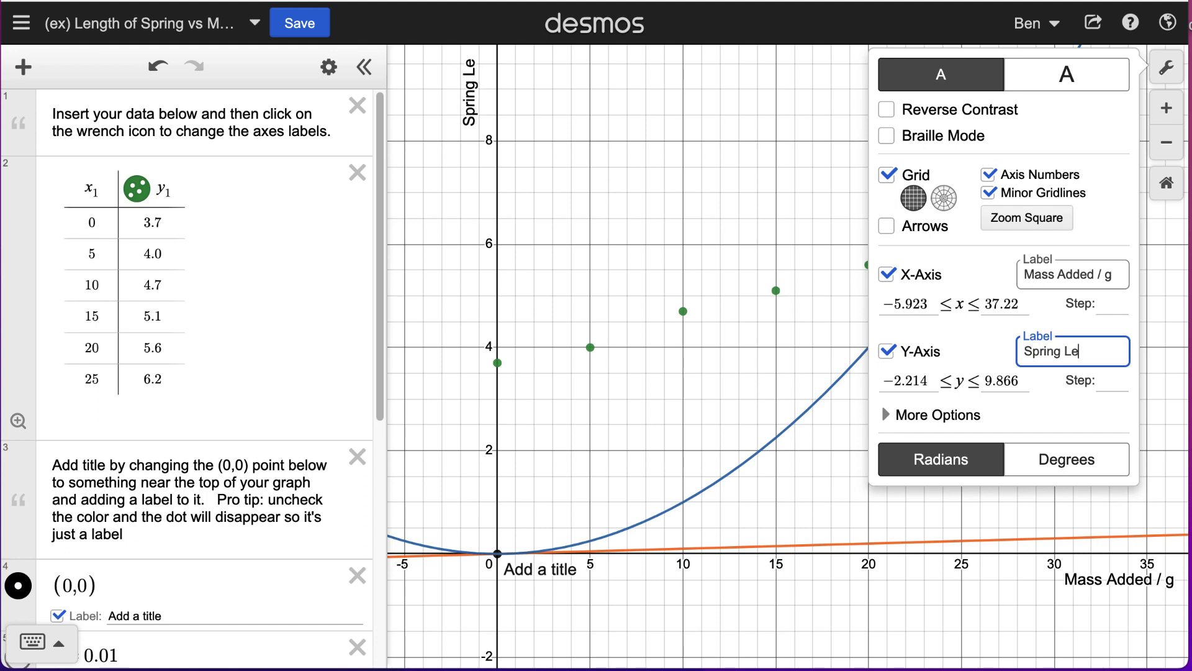
type("nght /")
key("BackSpace")
key("BackSpace")
key("BackSpace")
key("BackSpace")
type("th / cm")
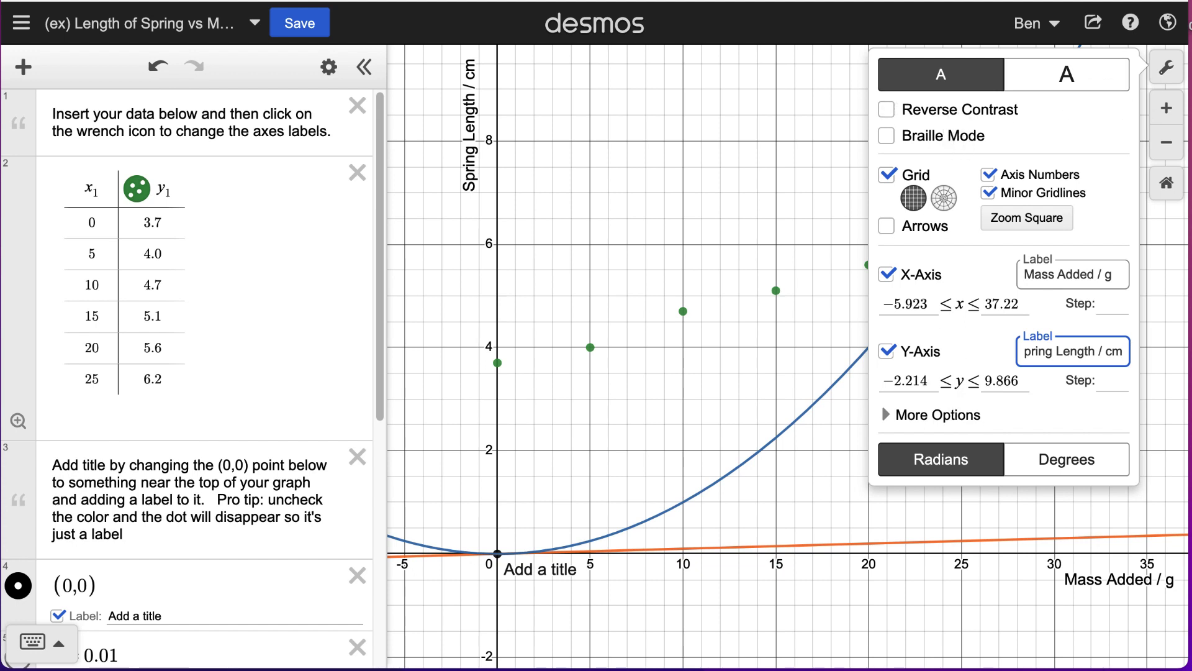
left_click(1167, 67)
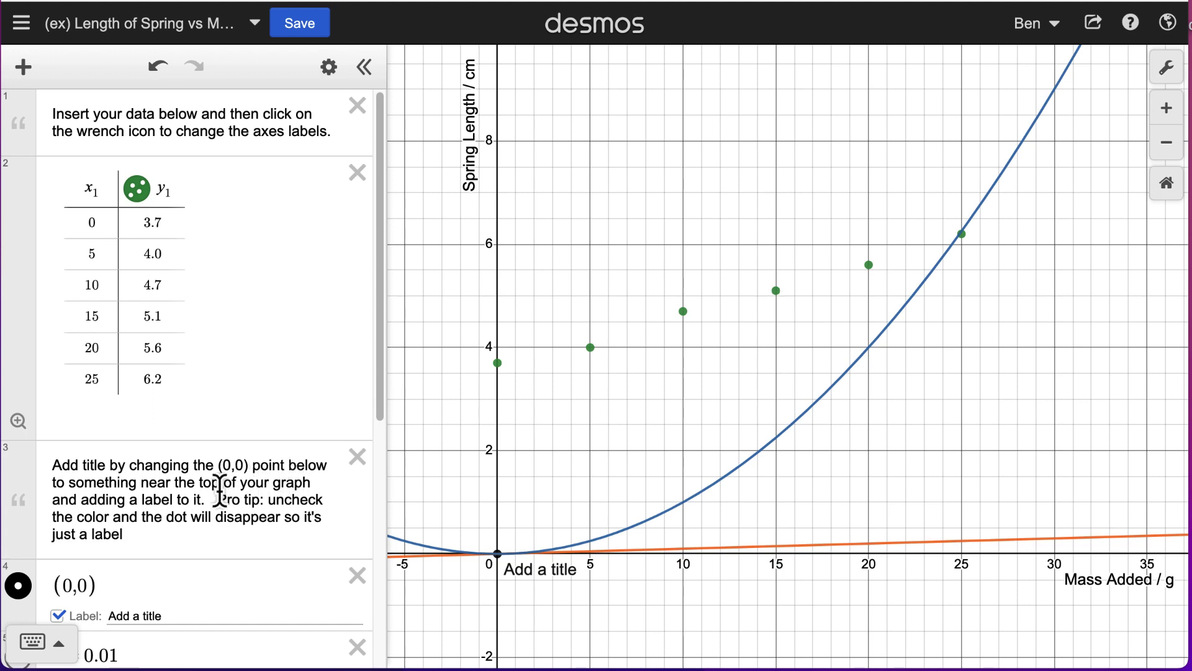
Change the label of the (0,0) point to "Length of spring vs mass added for a hanging spring.".
left_click(128, 518)
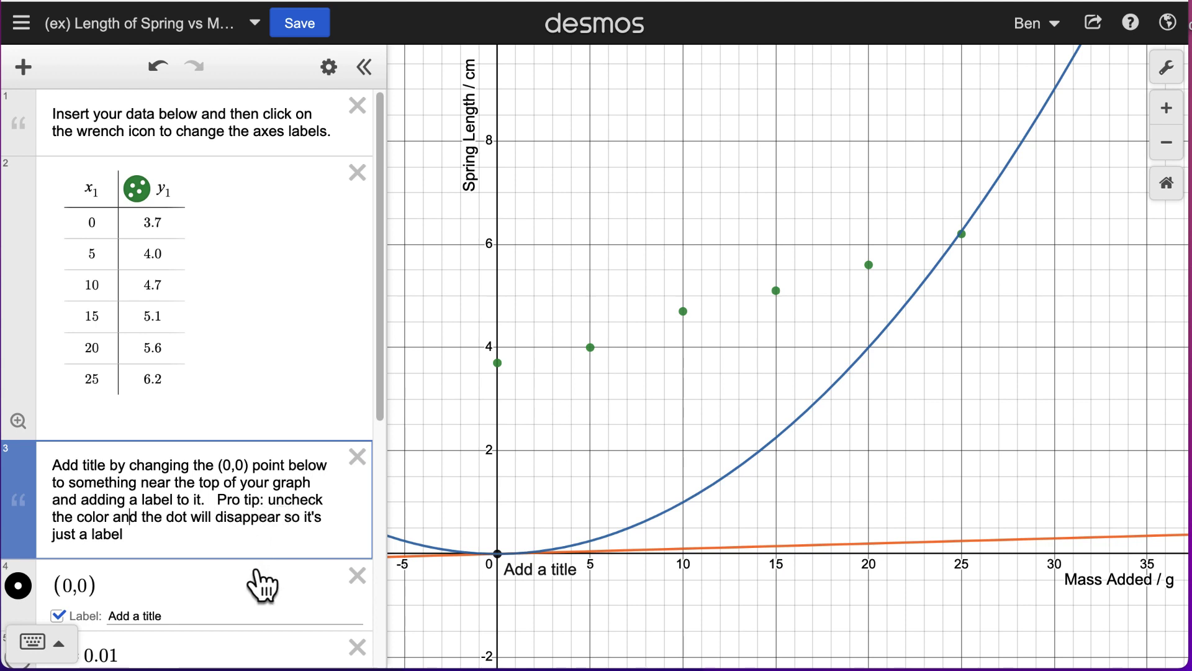
scroll(377, 393, "down", 3)
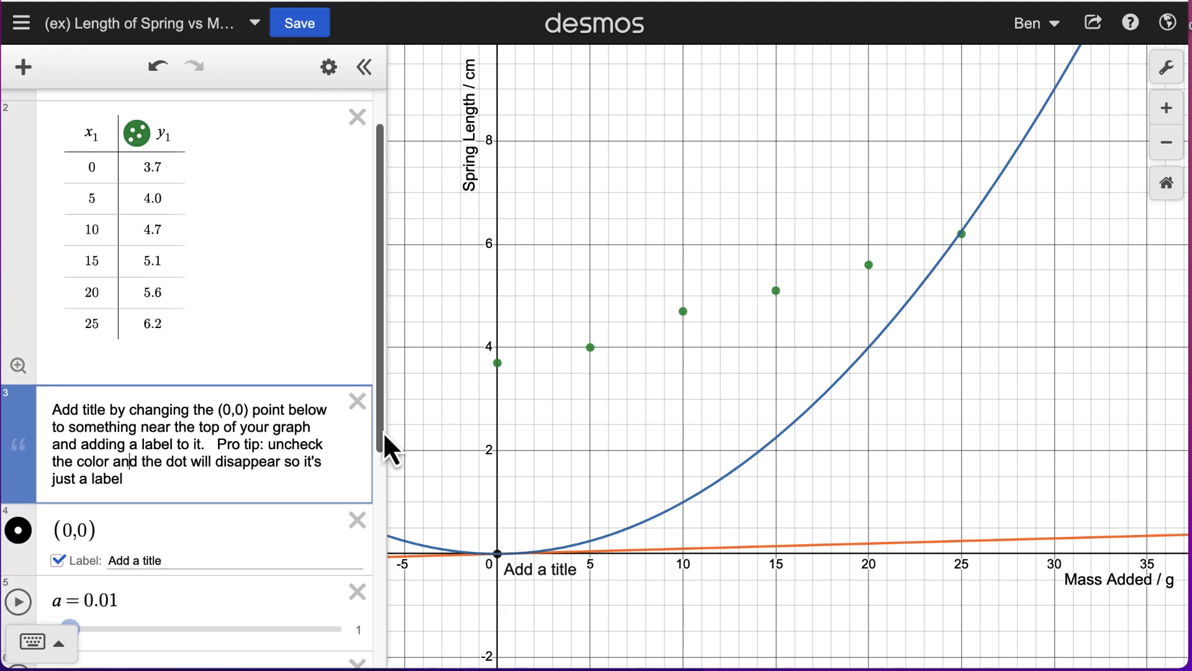
left_click(126, 489)
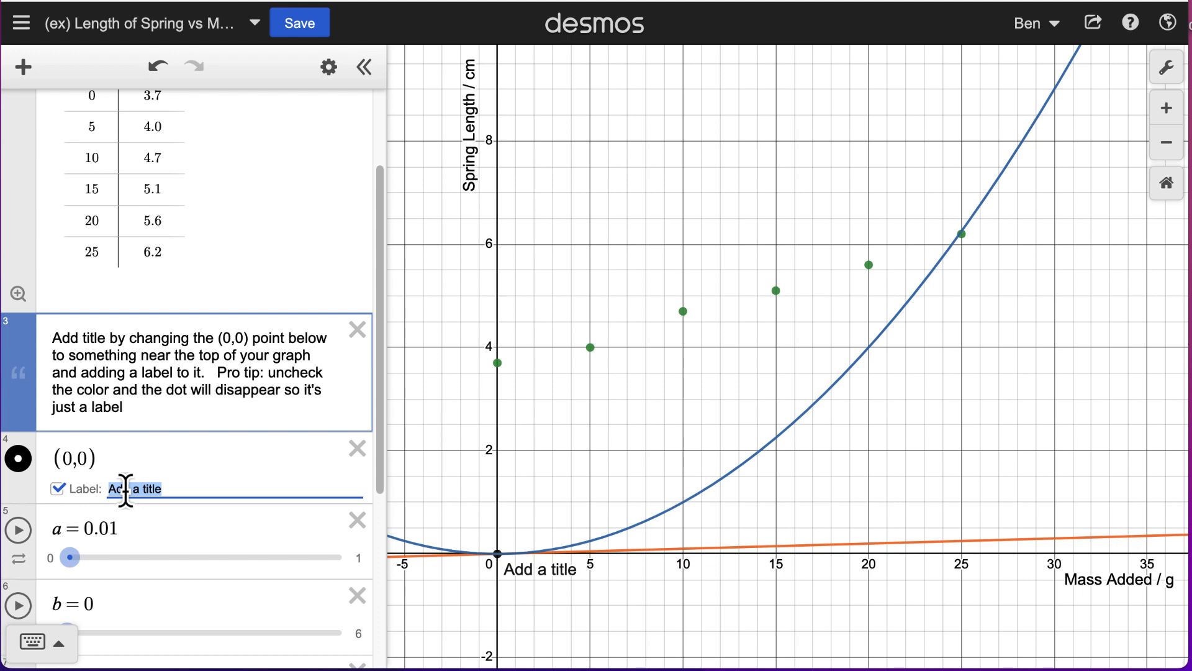
type("Lenght of")
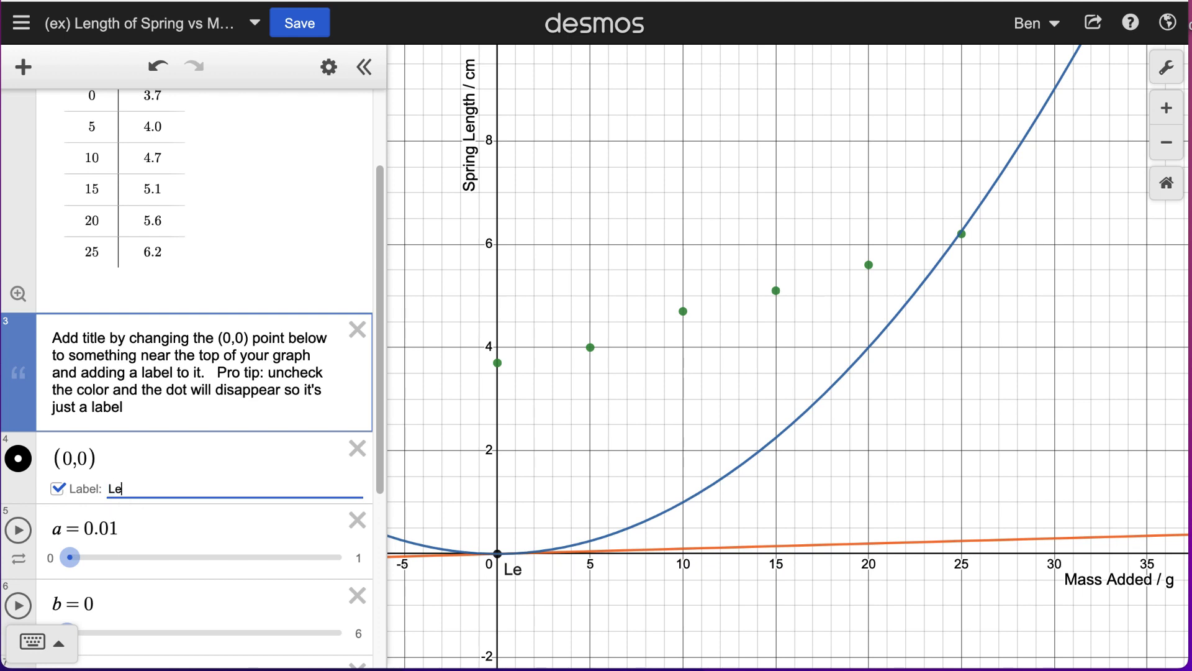
key("BackSpace")
key("BackSpace")
key("BackSpace")
key("BackSpace")
key("BackSpace")
key("BackSpace")
type("th")
type("of spring")
key("BackSpace")
key("BackSpace")
key("BackSpace")
key("BackSpace")
key("BackSpace")
key("BackSpace")
type("ps")
key("BackSpace")
key("BackSpace")
type("spring vs mass added for a ")
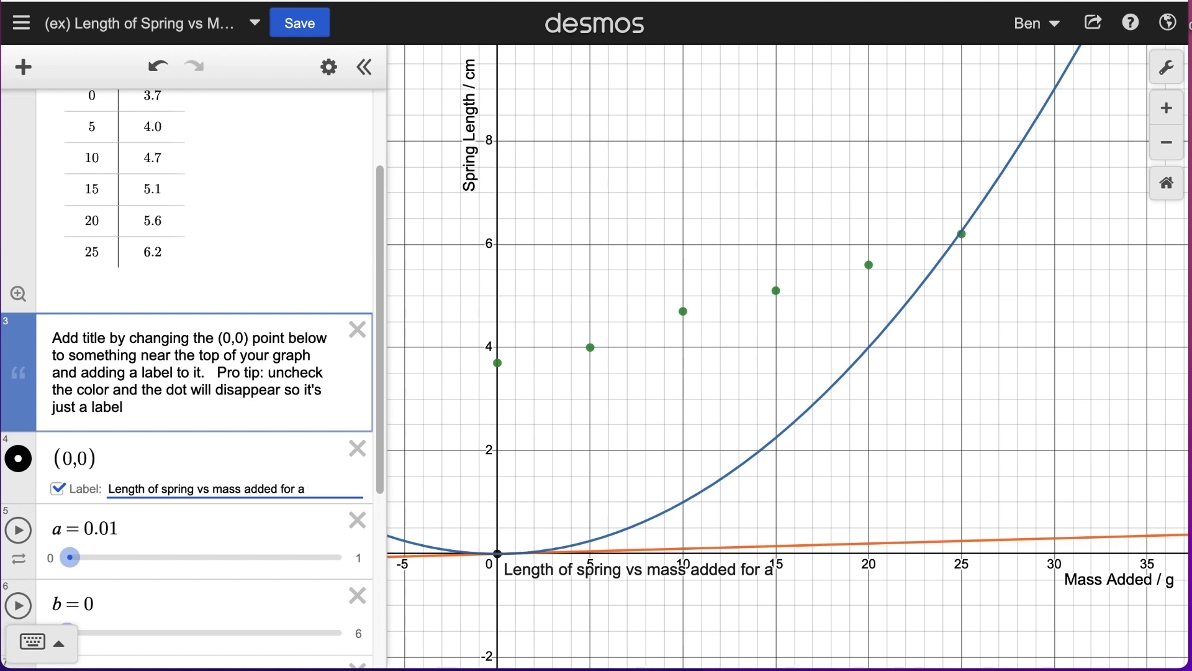
type("hanging spring.")
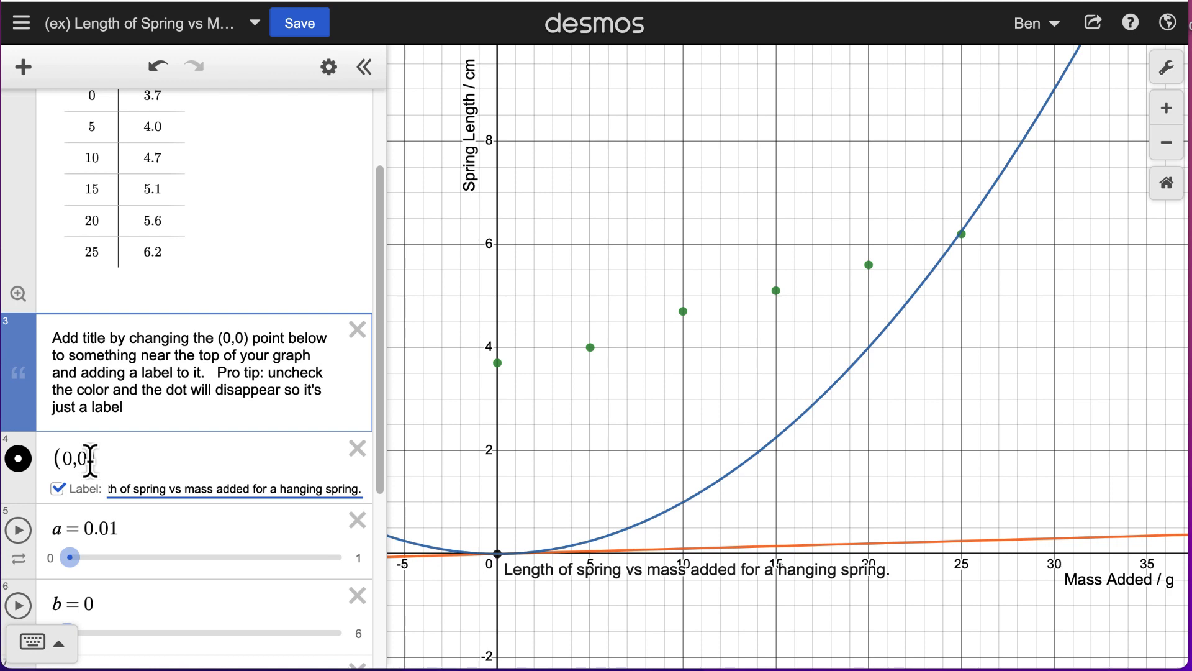
left_click(593, 572)
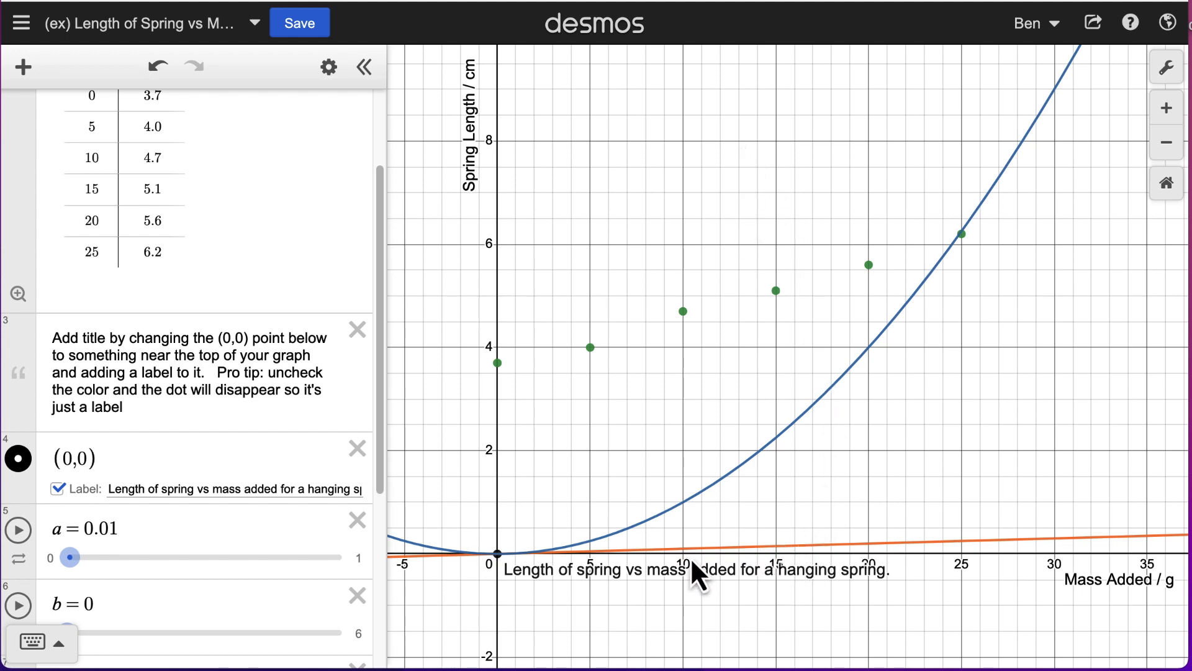
left_click(781, 549)
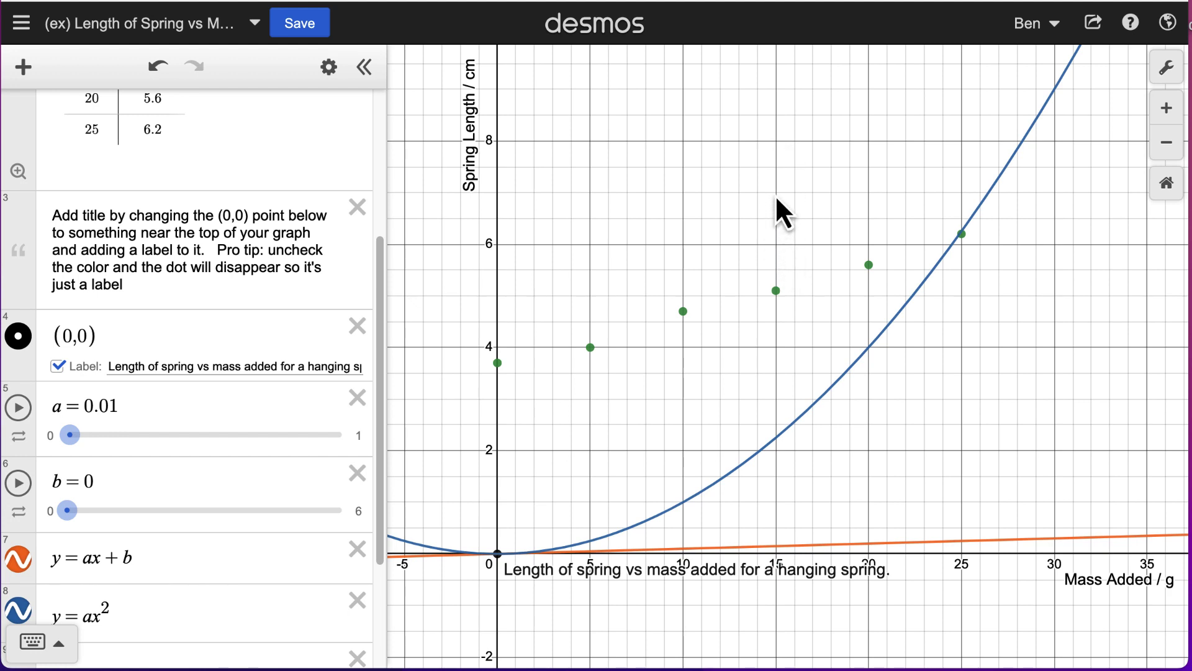
Move the title point from the origin to (15,7) and hide its dot so only the label shows.
left_click(65, 333)
double_click(68, 335)
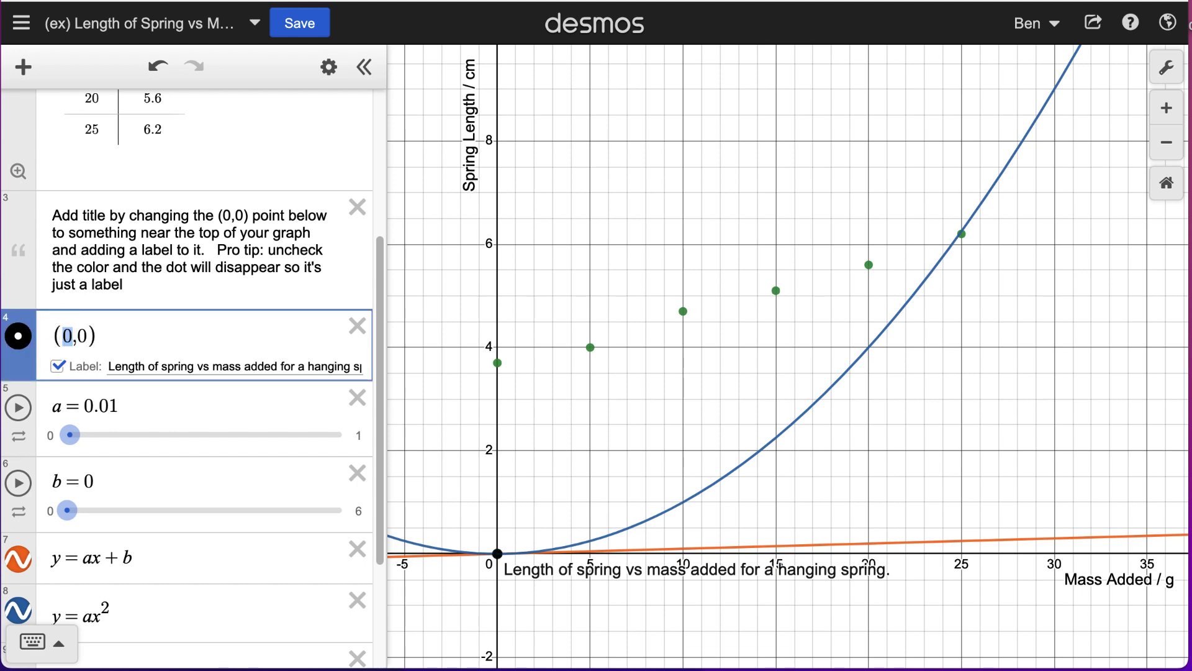
type("15")
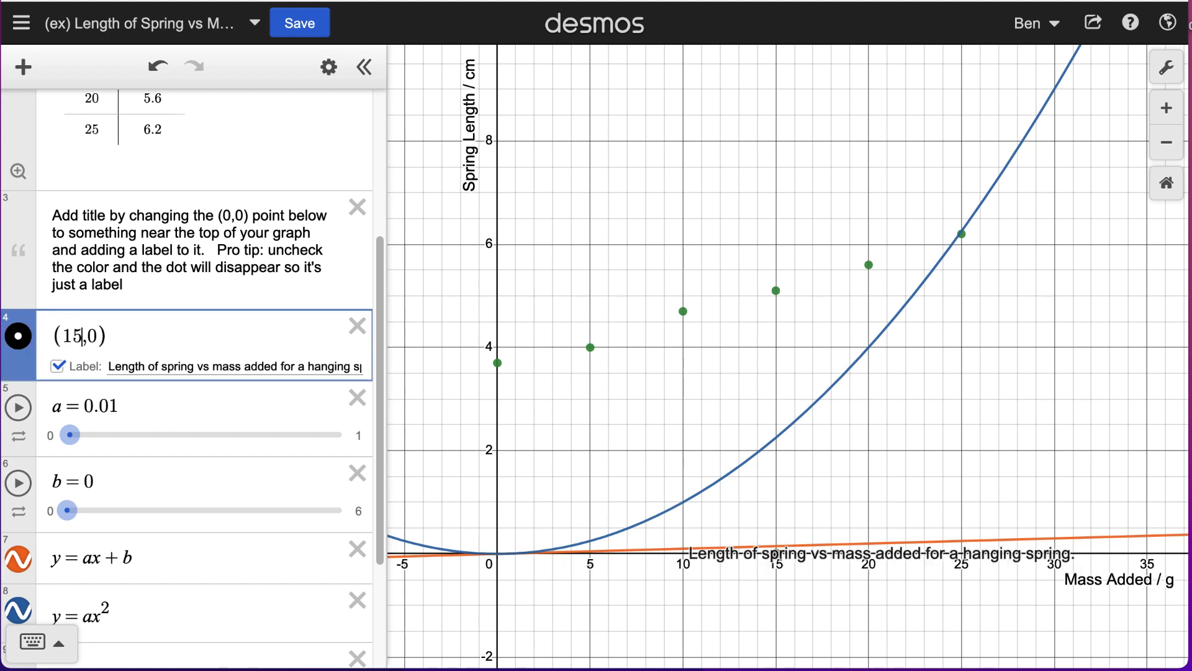
key("Right")
key("shift+Right")
type("7")
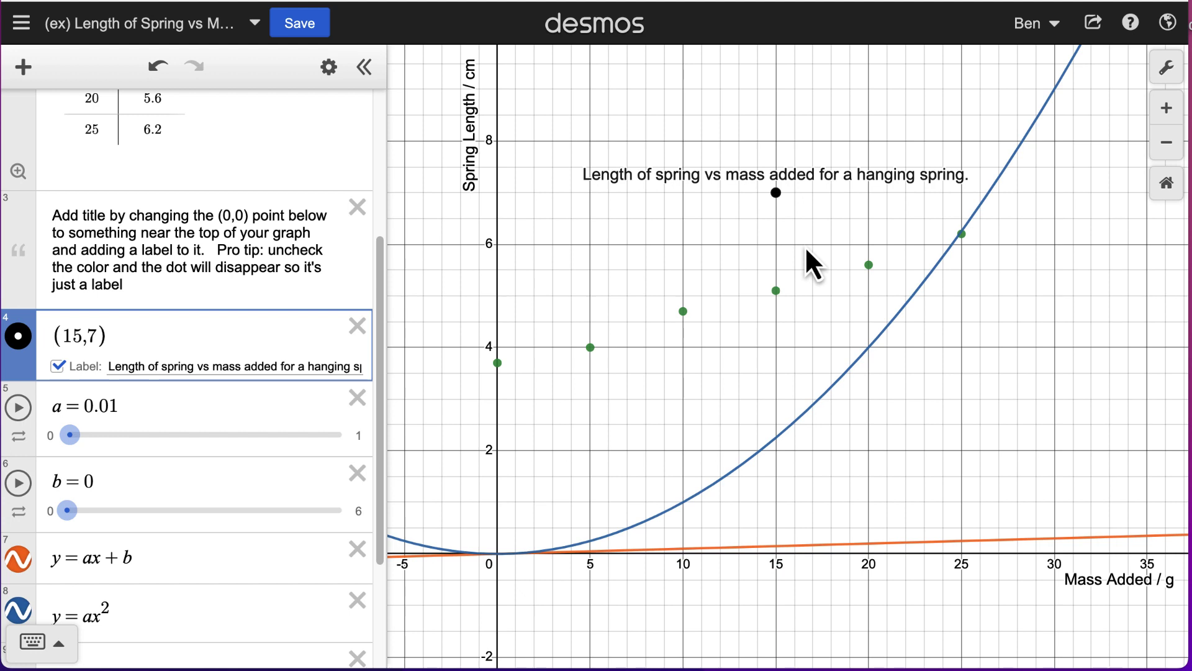
left_click(17, 347)
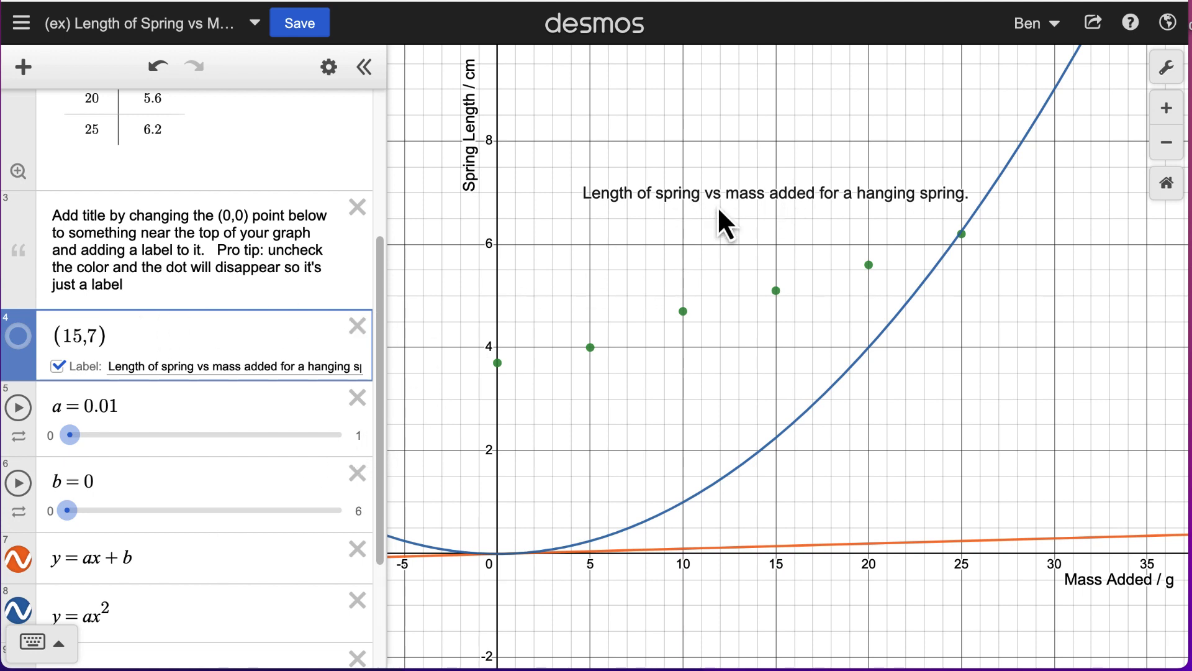
Raise the graph title by setting the title point's y-coordinate to 8.
double_click(93, 336)
type("8")
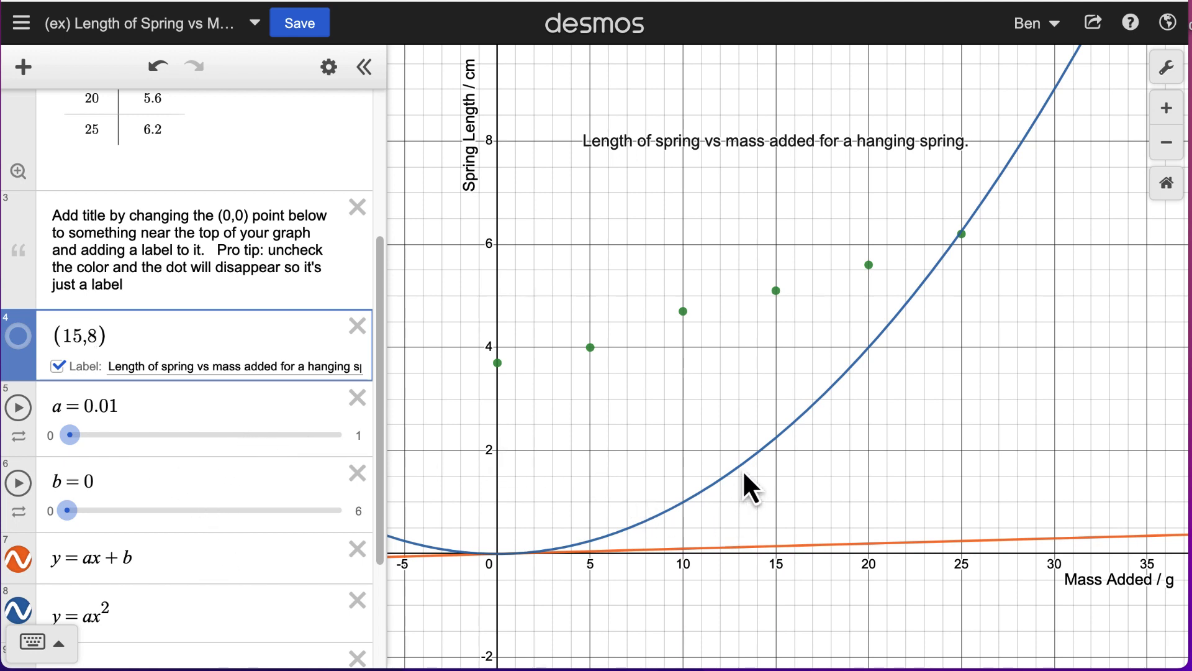
Raise the slider a to 0.31 and hide the y = ax² curve.
left_click(153, 613)
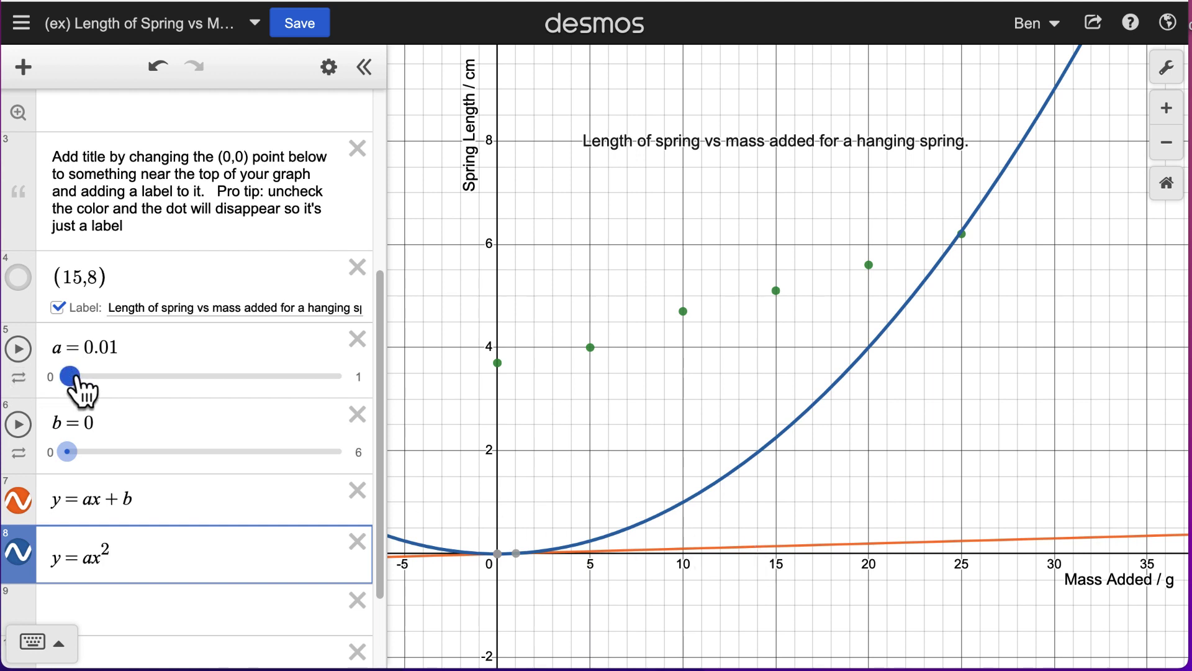
left_click_drag(82, 391, 165, 392)
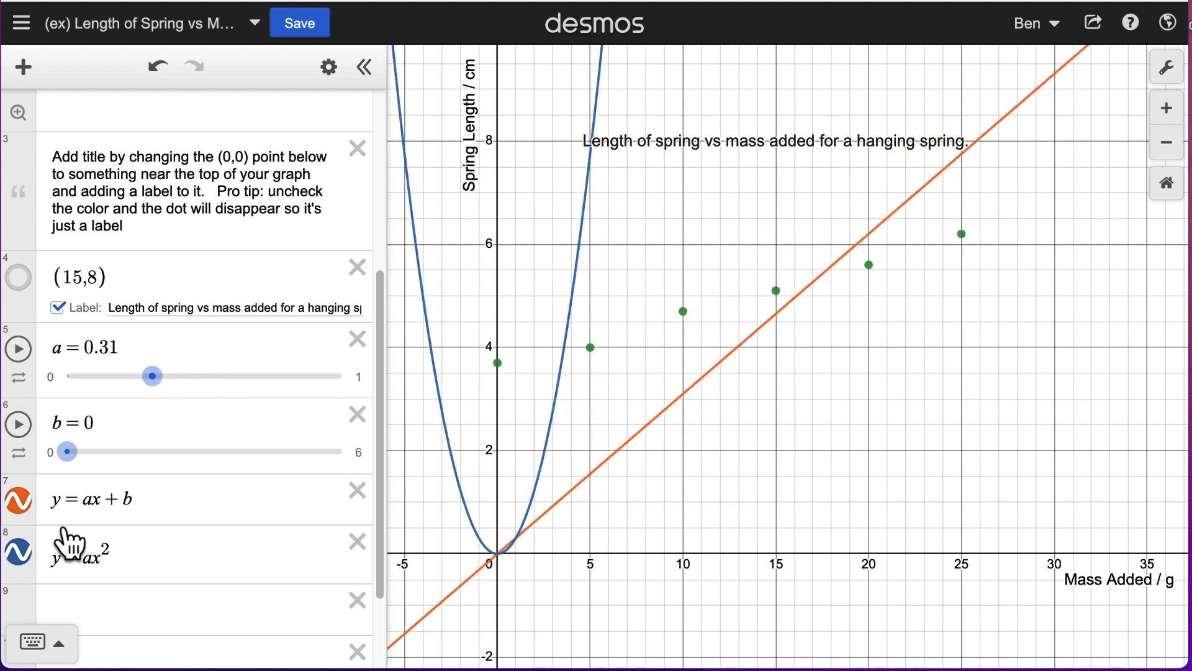
left_click(18, 552)
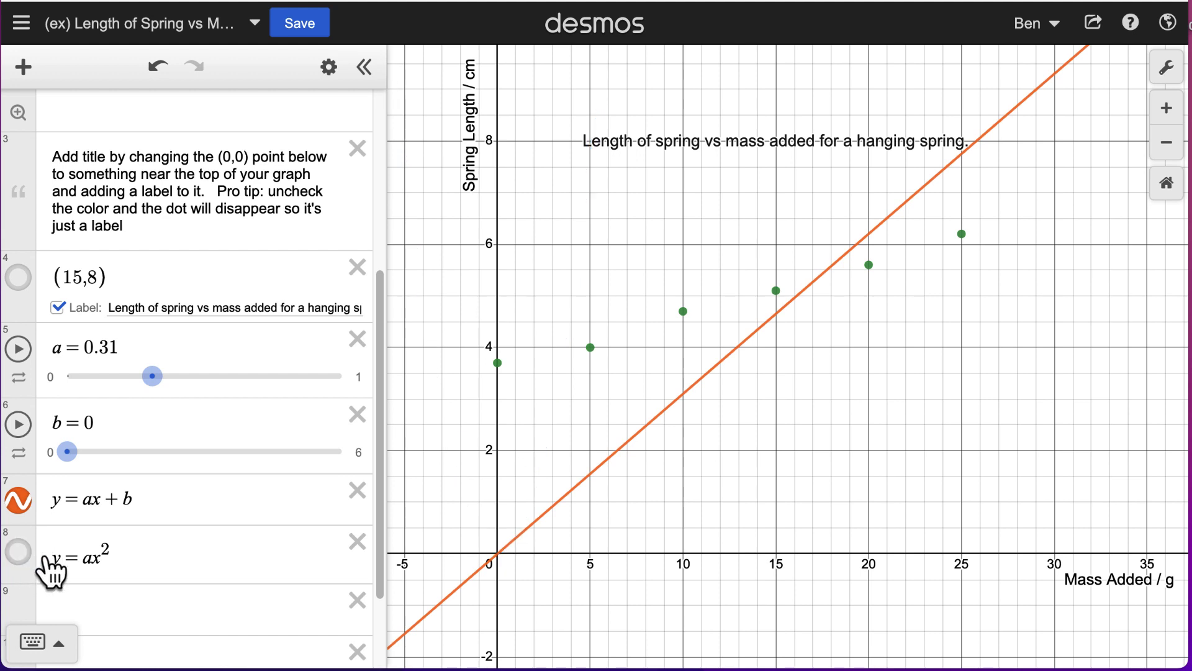
Fit the line y = ax + b to the data points by adjusting the sliders to a = 0.1 and b = 3.6.
left_click_drag(153, 375, 126, 396)
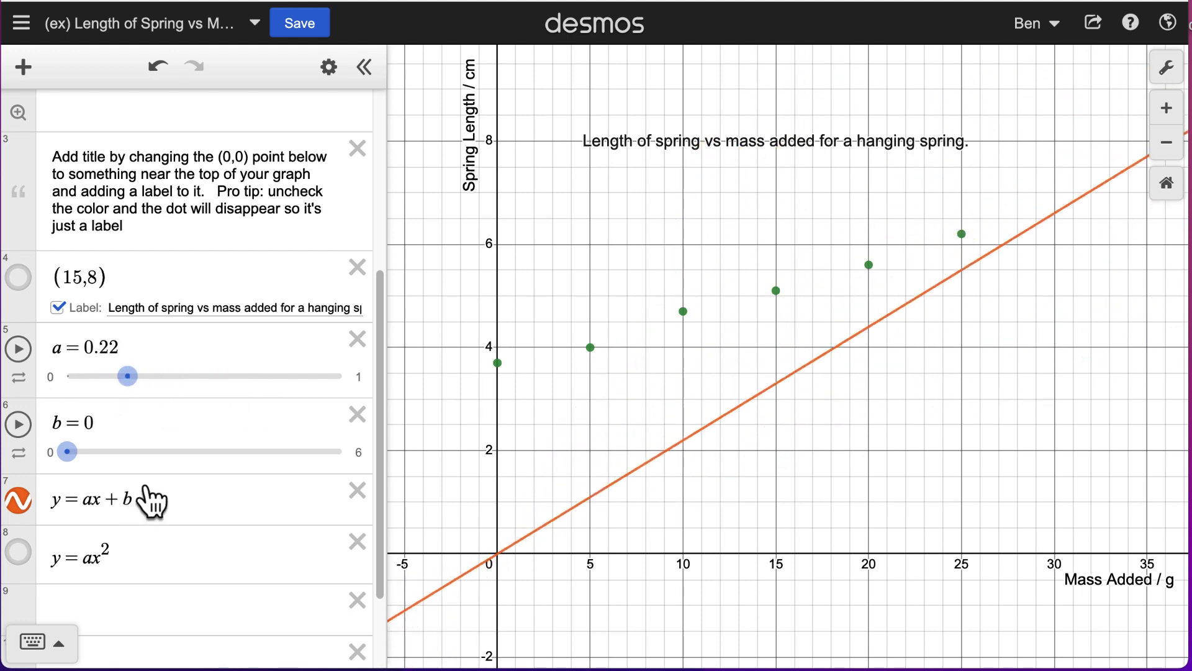
left_click_drag(73, 460, 237, 459)
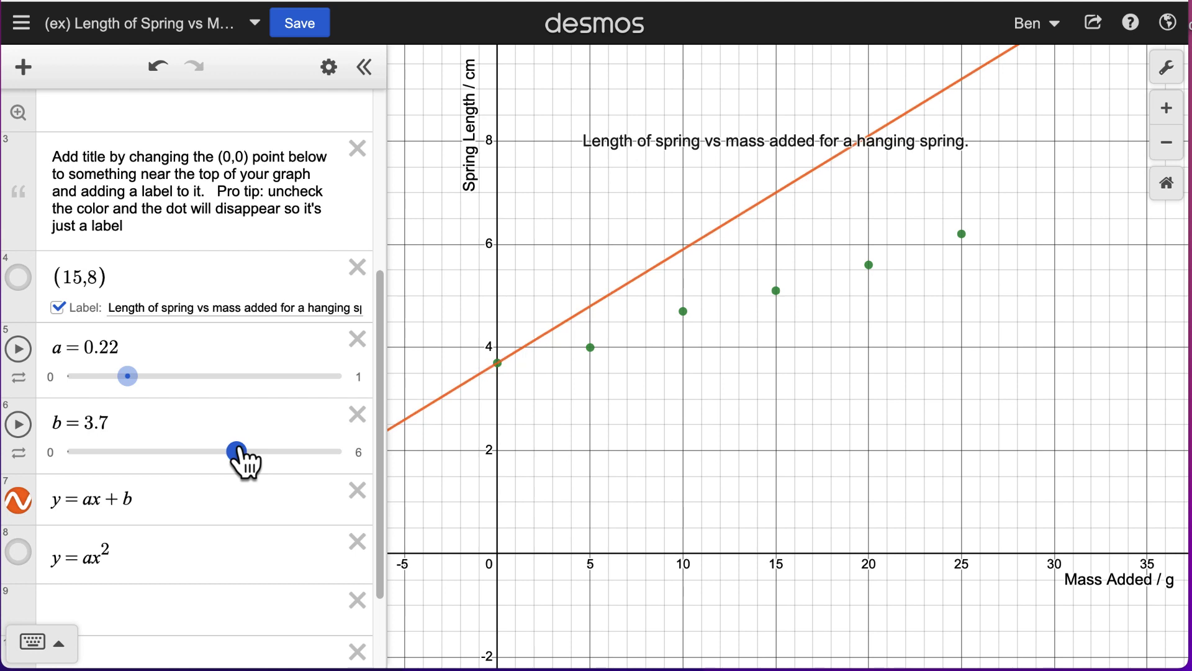
left_click_drag(132, 384, 98, 384)
left_click_drag(238, 453, 235, 455)
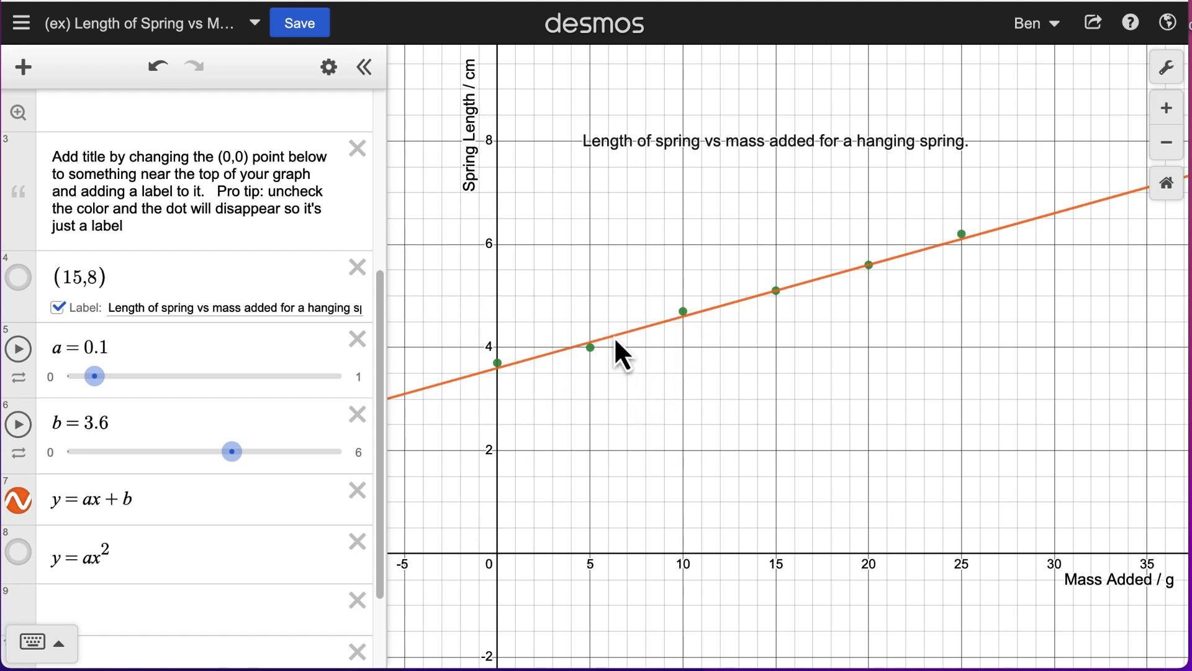
Check the coordinates of the second data point, just below the fitted line.
left_click(591, 349)
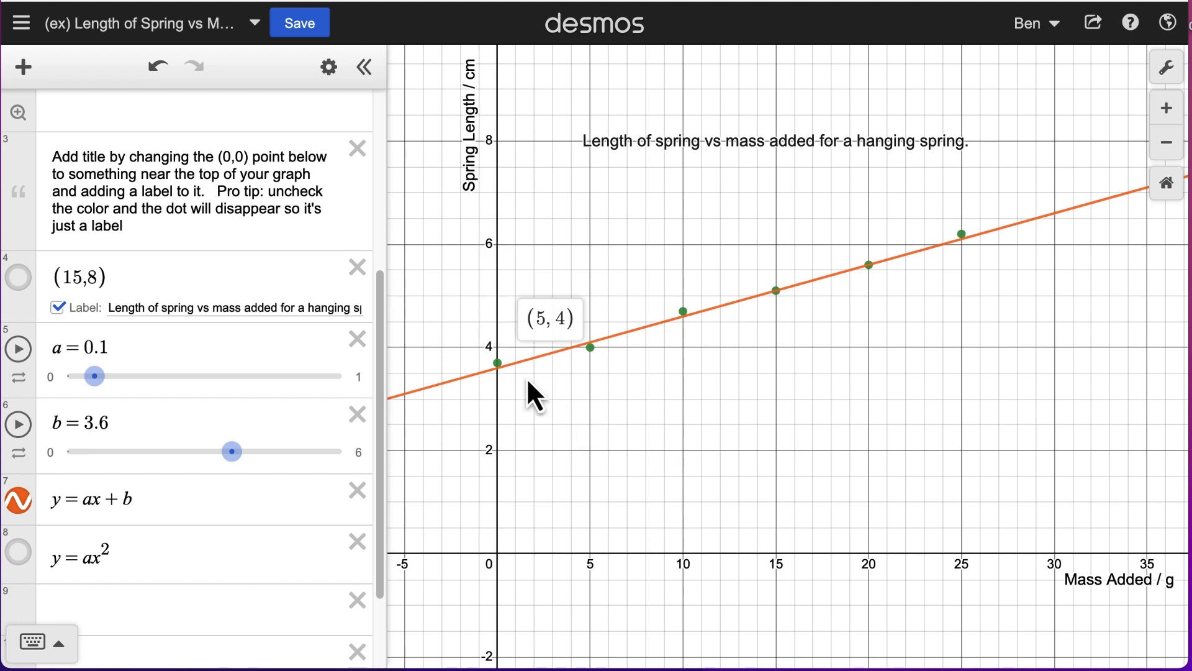
left_click(652, 404)
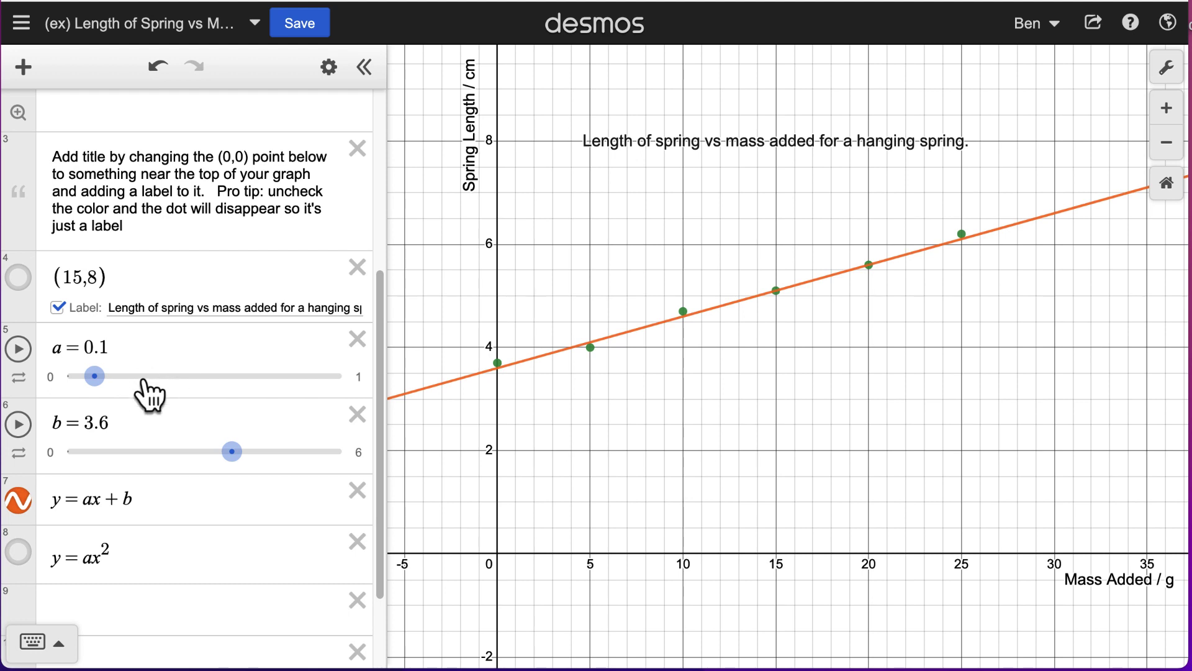
Add a note below the y = ax² expression reading "y=0.1*x + 3.6".
left_click(179, 629)
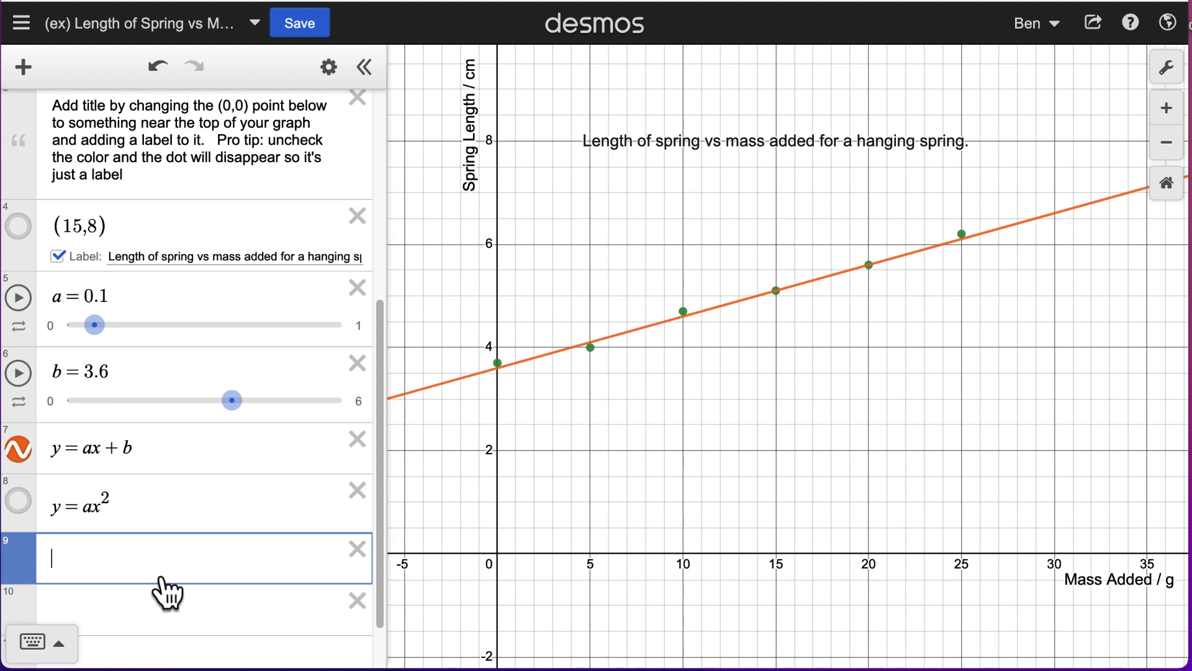
left_click(93, 322)
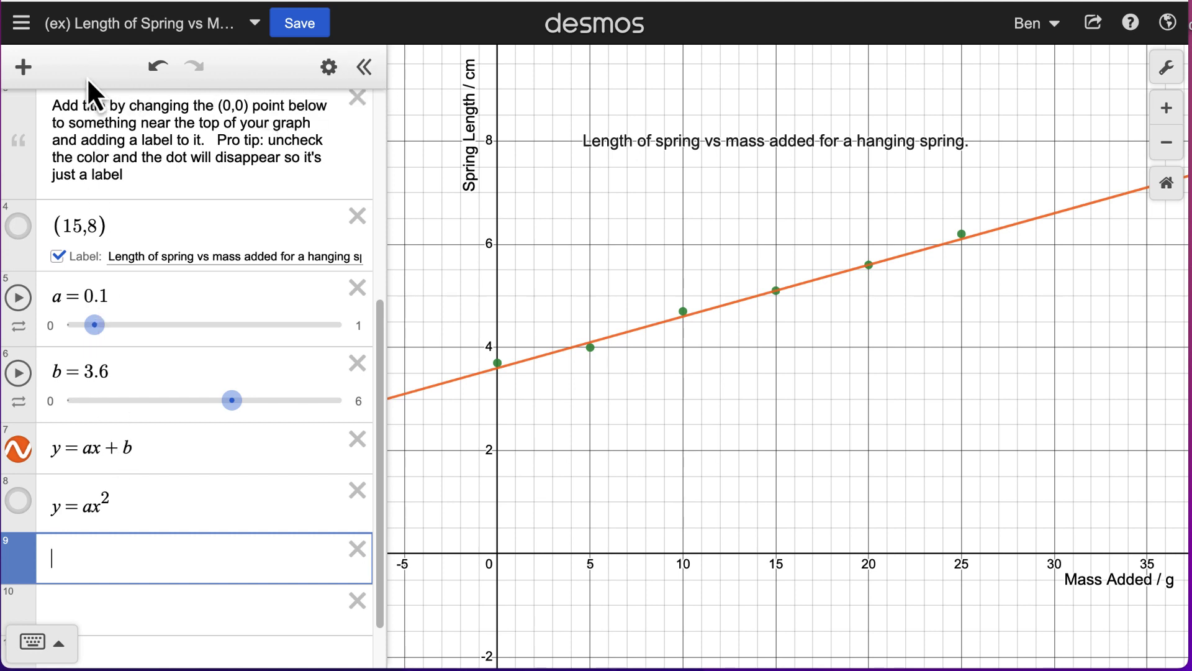
left_click(23, 68)
left_click(53, 163)
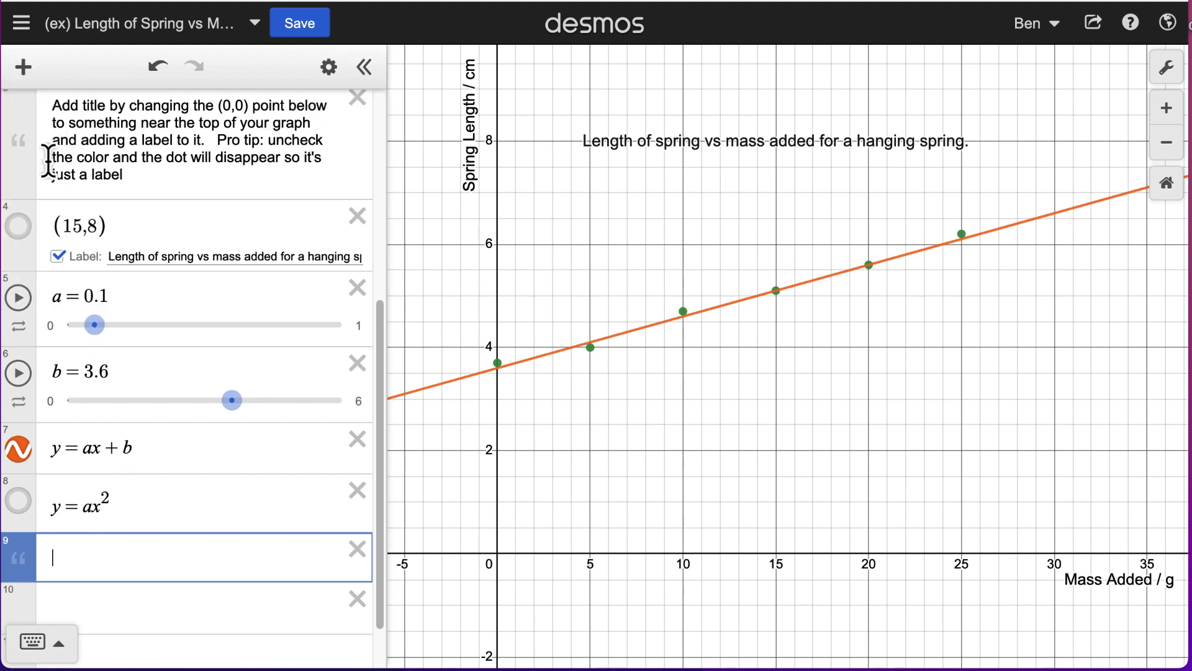
type("y=0.1")
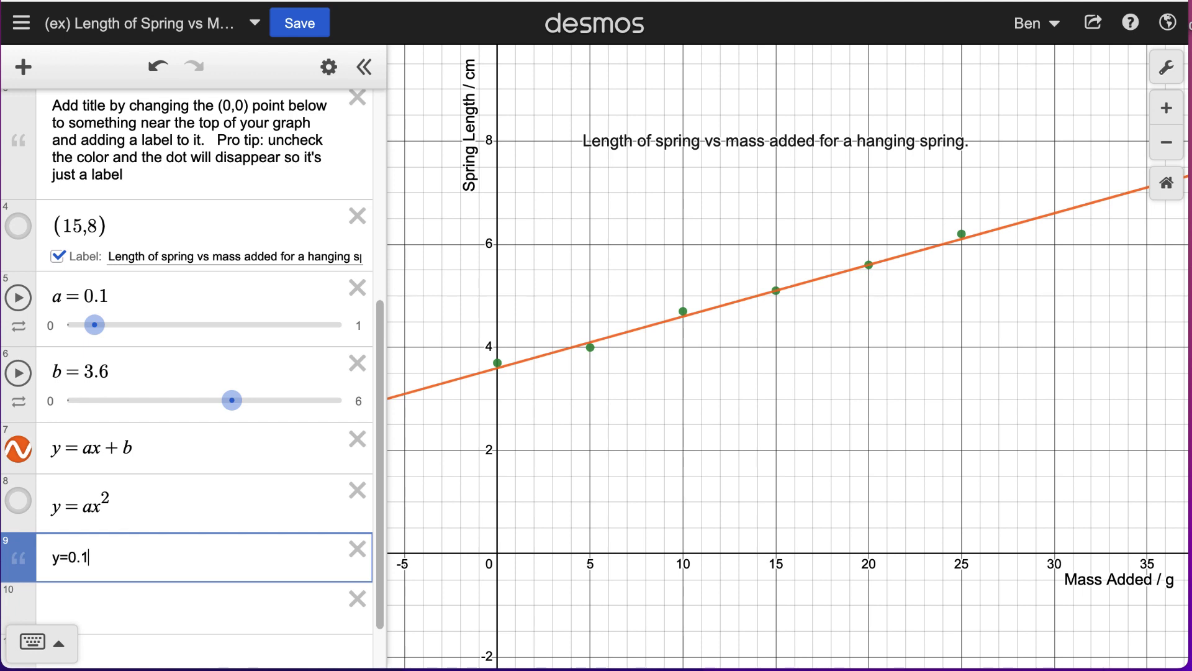
type("*x + 3.6")
left_click(105, 559)
Add a second note under the equation note reading "L = 0.1 * M + 3.6".
left_click(23, 67)
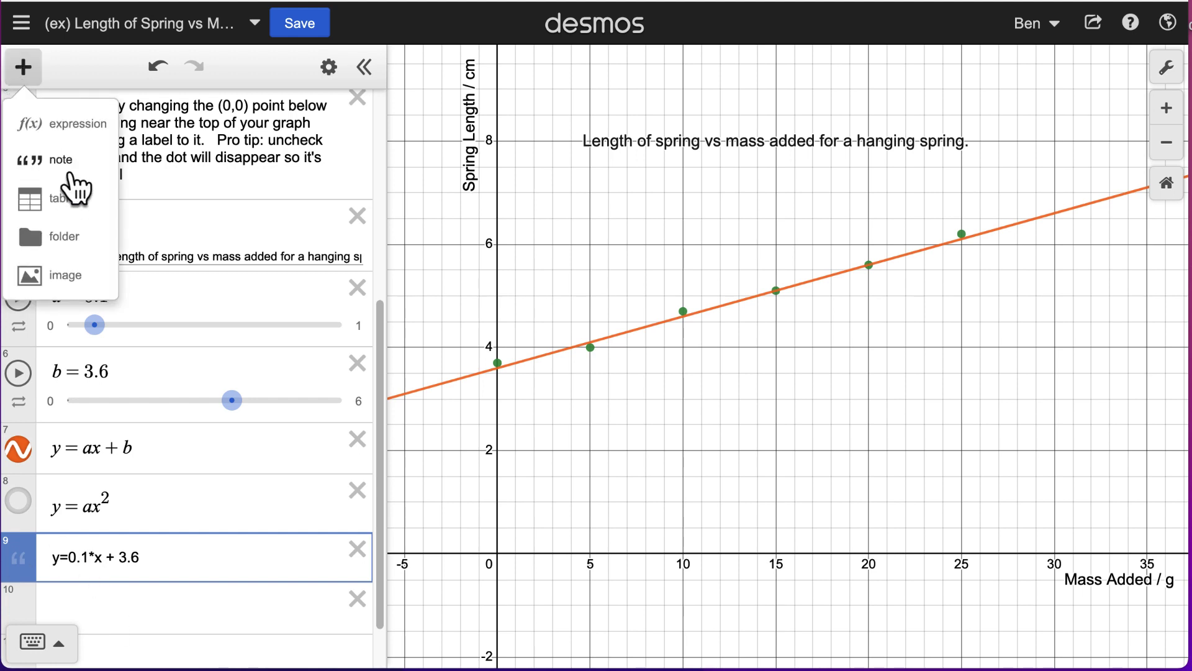
left_click(71, 159)
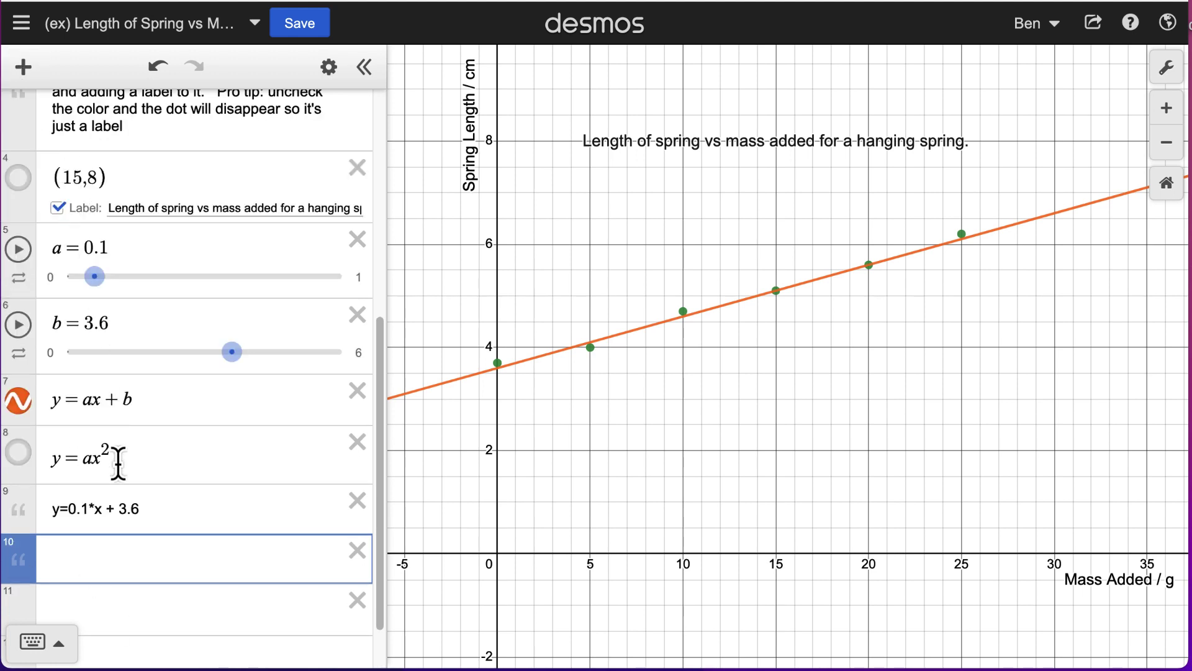
type("L = 0.1 * M + 3.6")
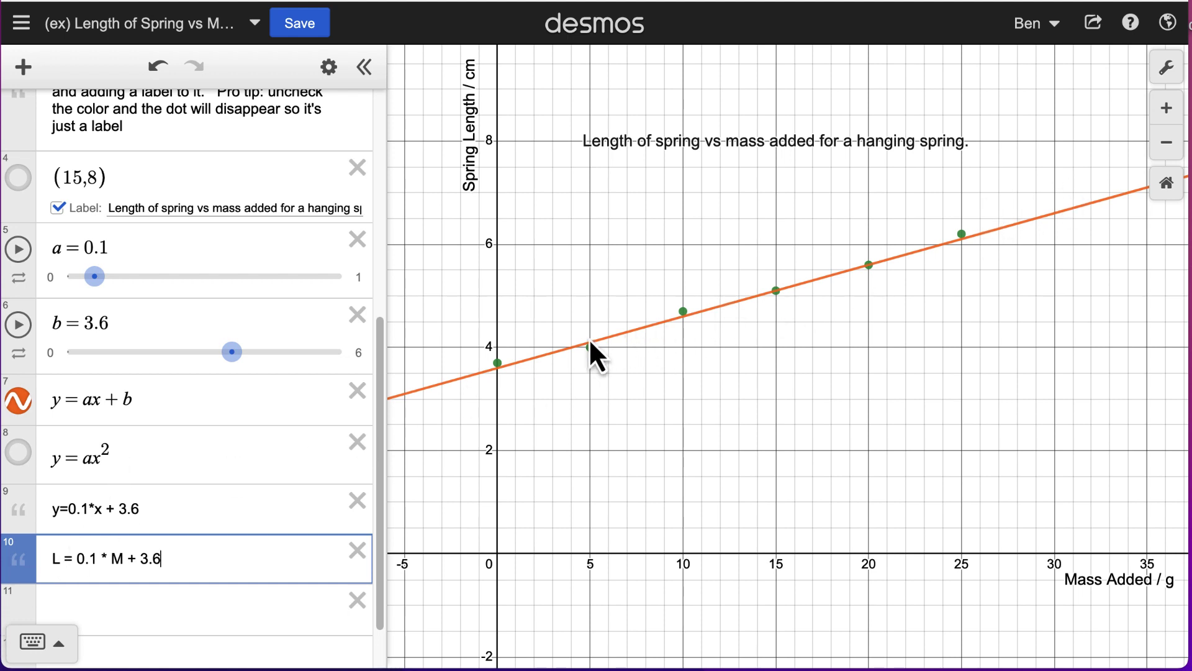
Spell out the variables in the second note so it reads "(Length) = 0.1*(Mass) + 3.6".
left_click(51, 558)
type("(")
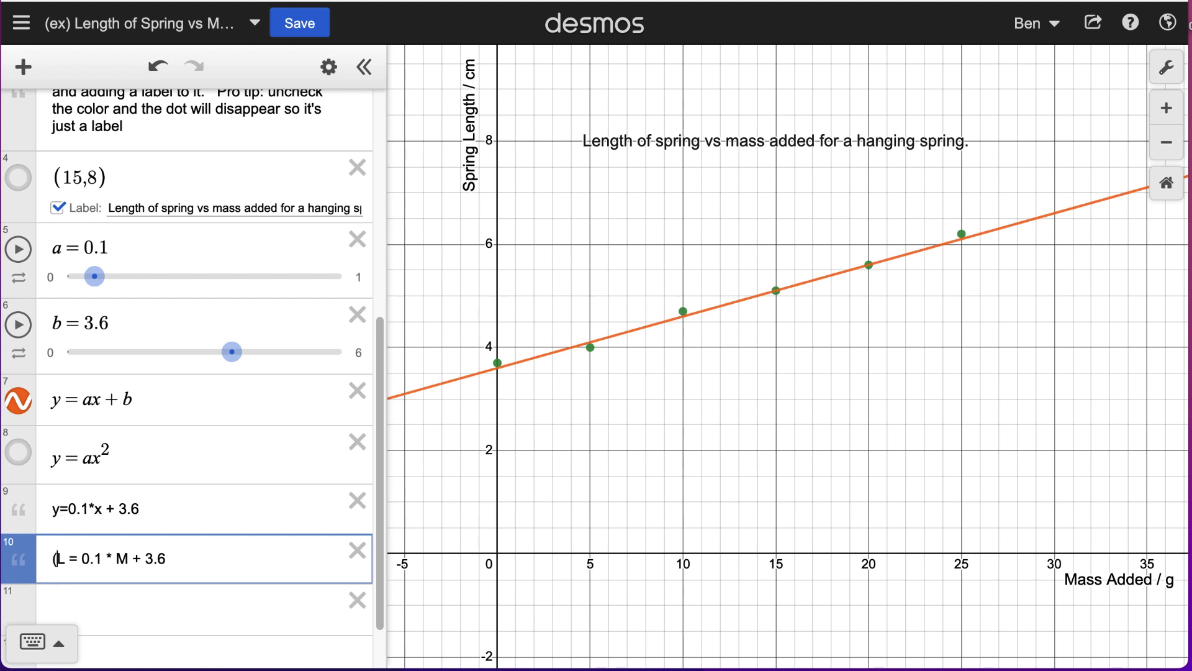
key("Right")
type("ength)")
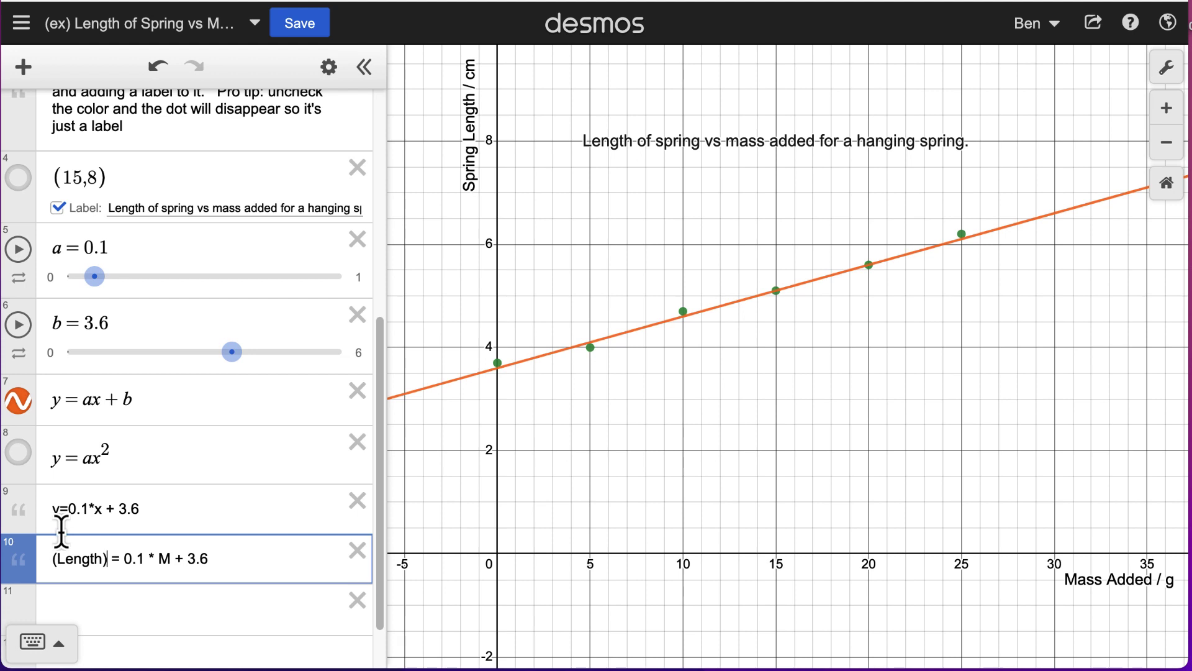
left_click(155, 559)
key("BackSpace")
key("BackSpace")
type("*")
key("Delete")
type("(Mass)")
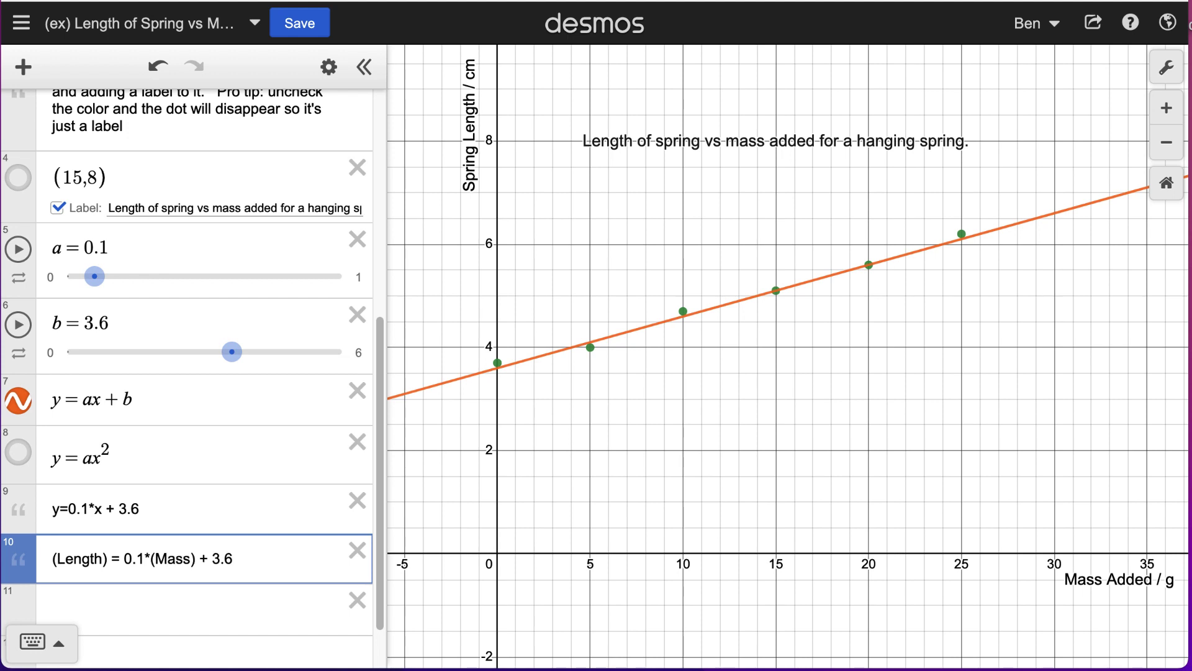
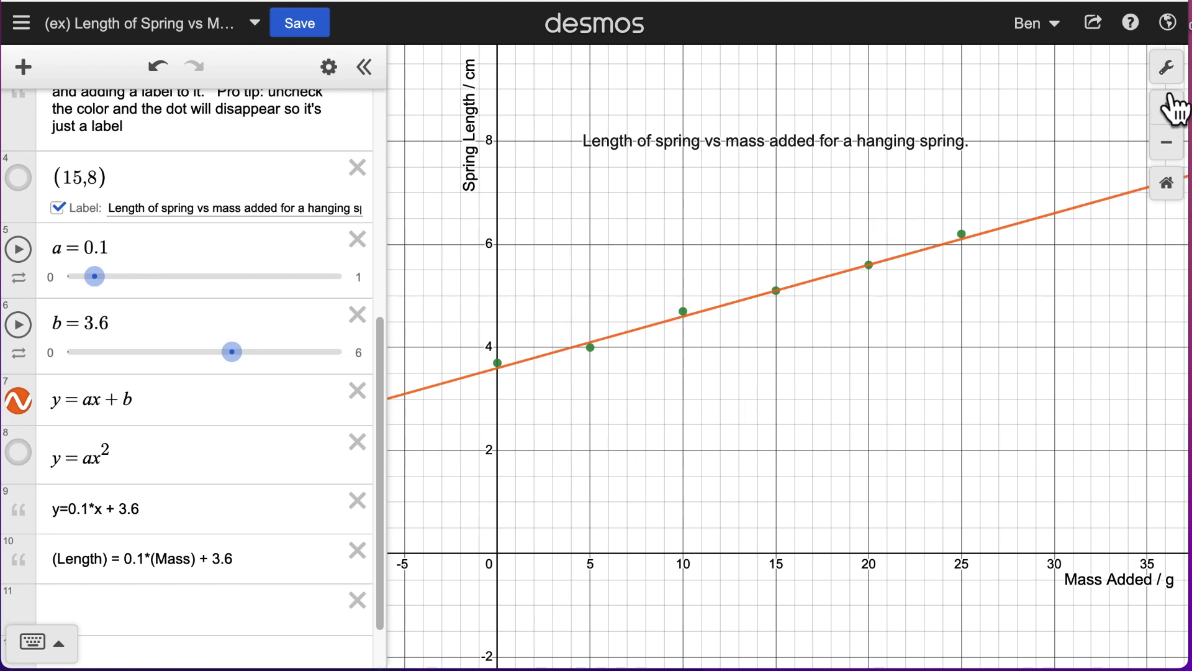
Preview the graph's image export with Medium and Thin line thickness, and close the export dialog without downloading.
left_click(1094, 25)
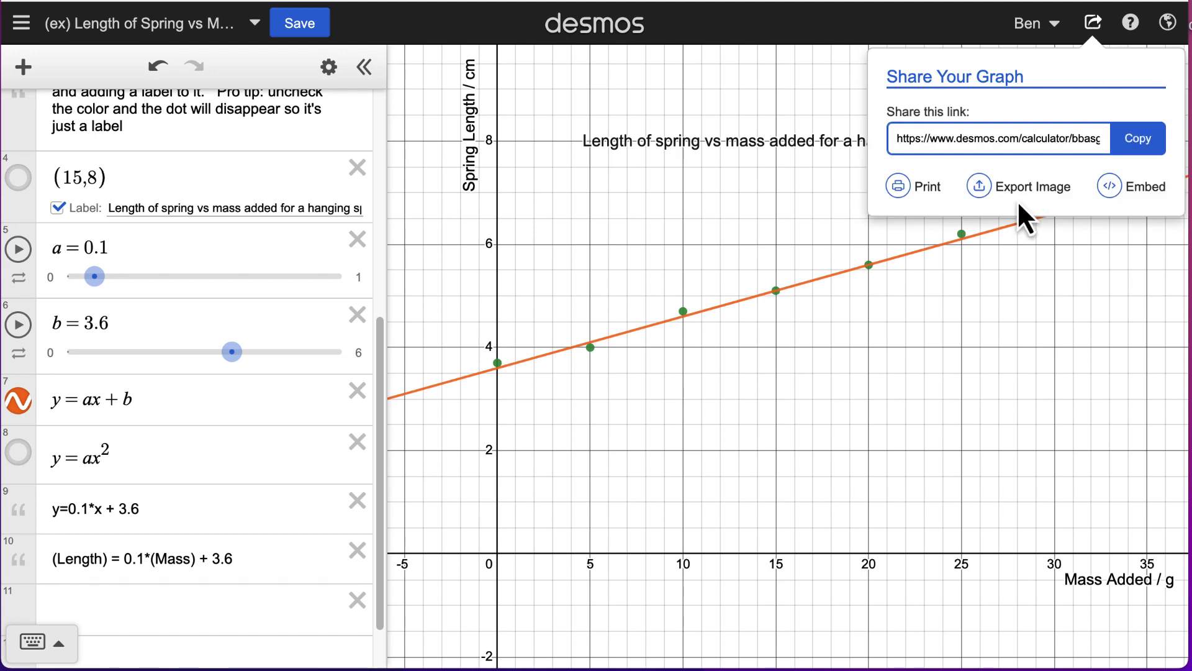
left_click(1027, 211)
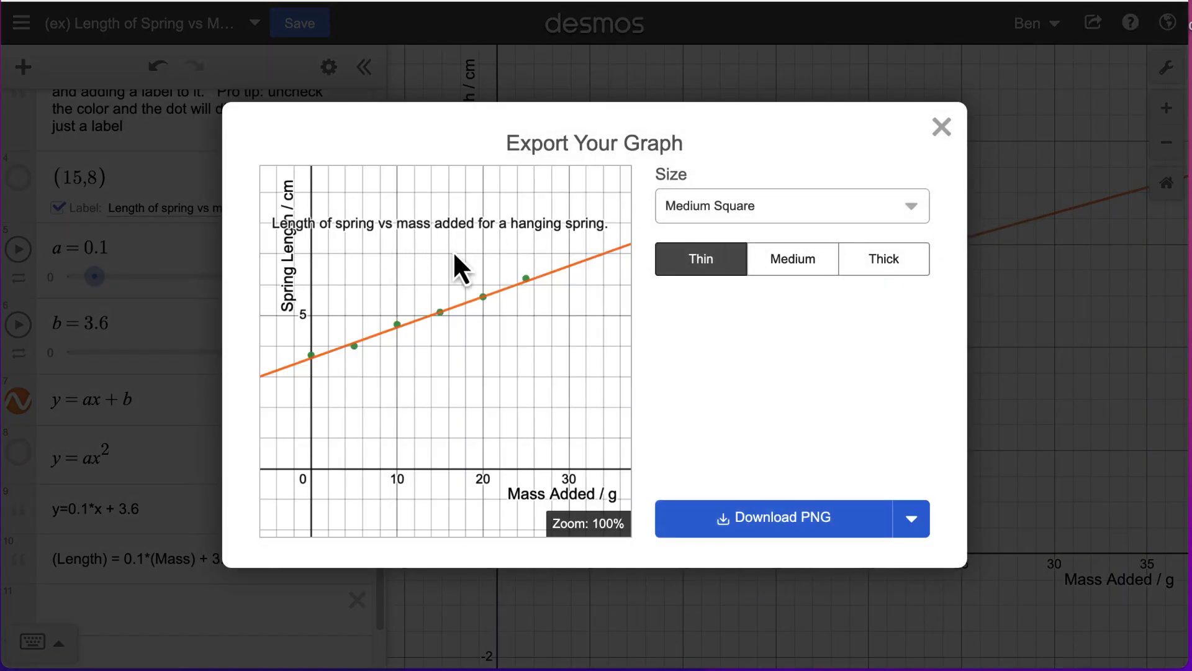
left_click(853, 208)
left_click(856, 211)
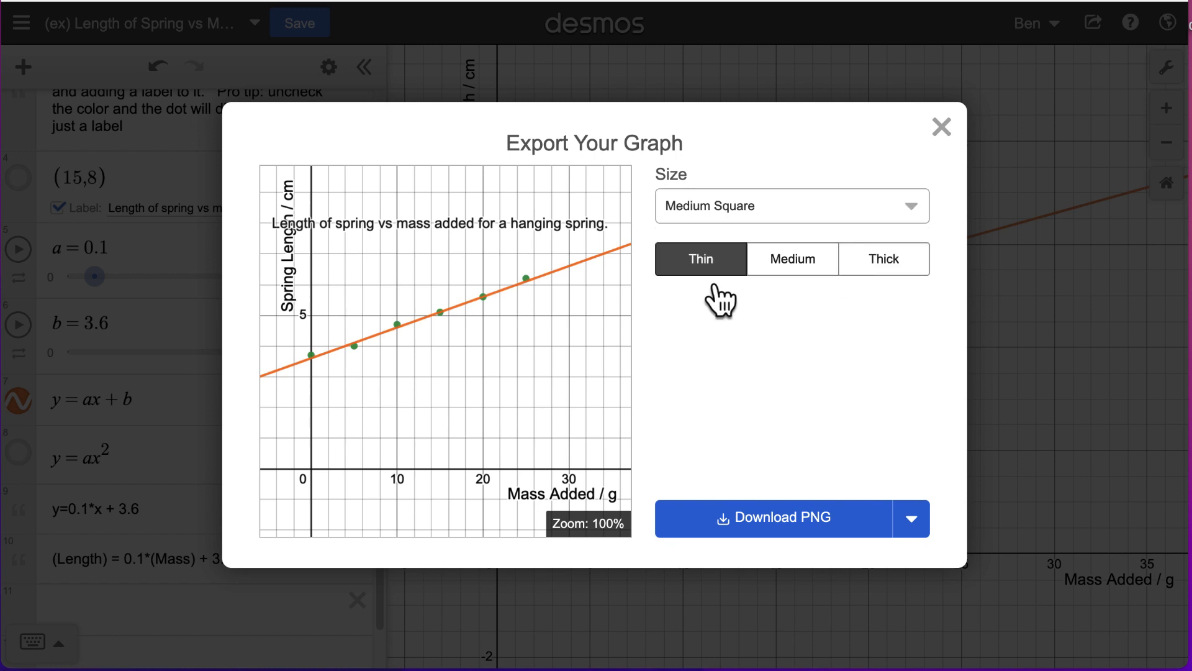
left_click(789, 276)
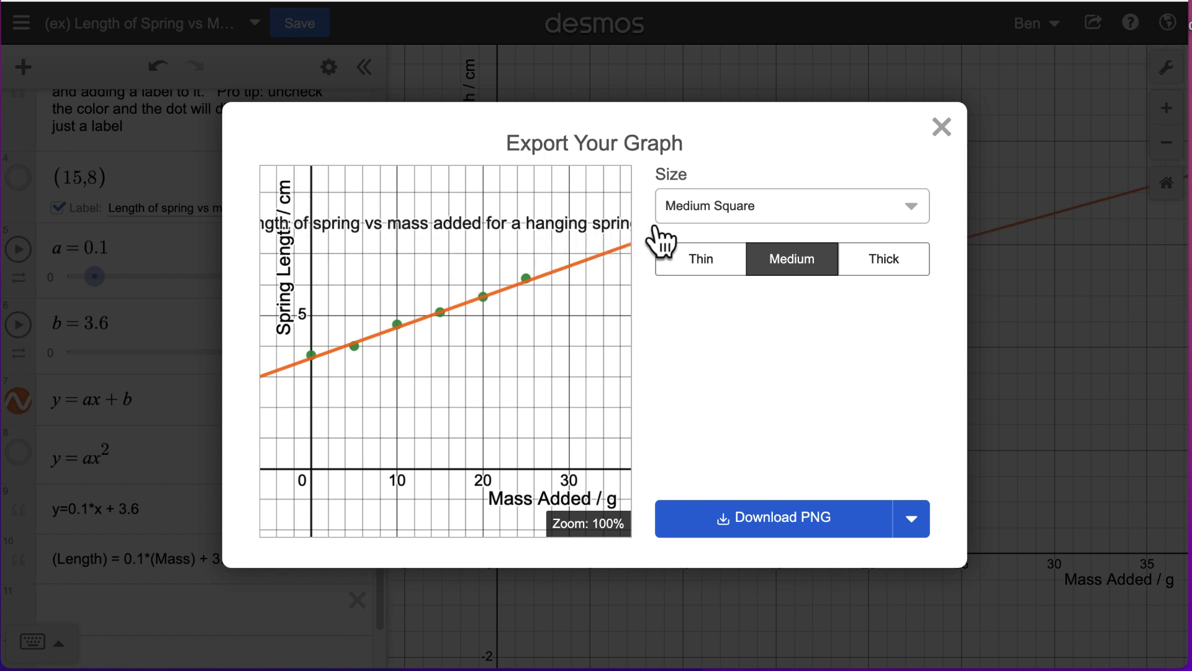
left_click(700, 264)
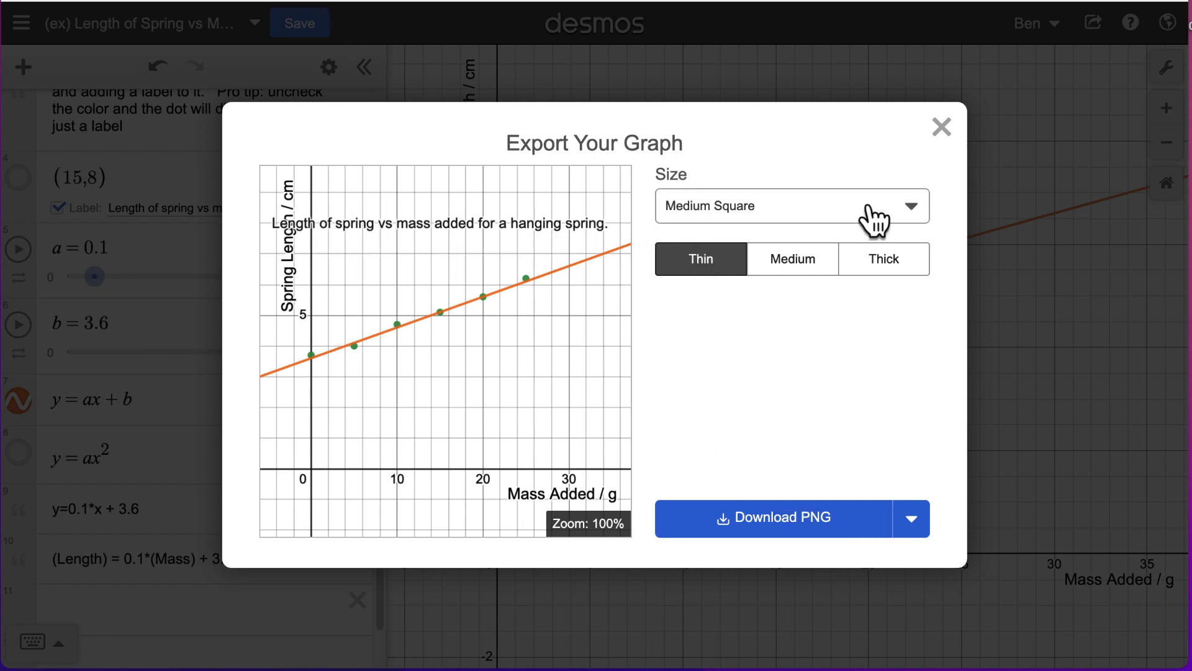
left_click(941, 126)
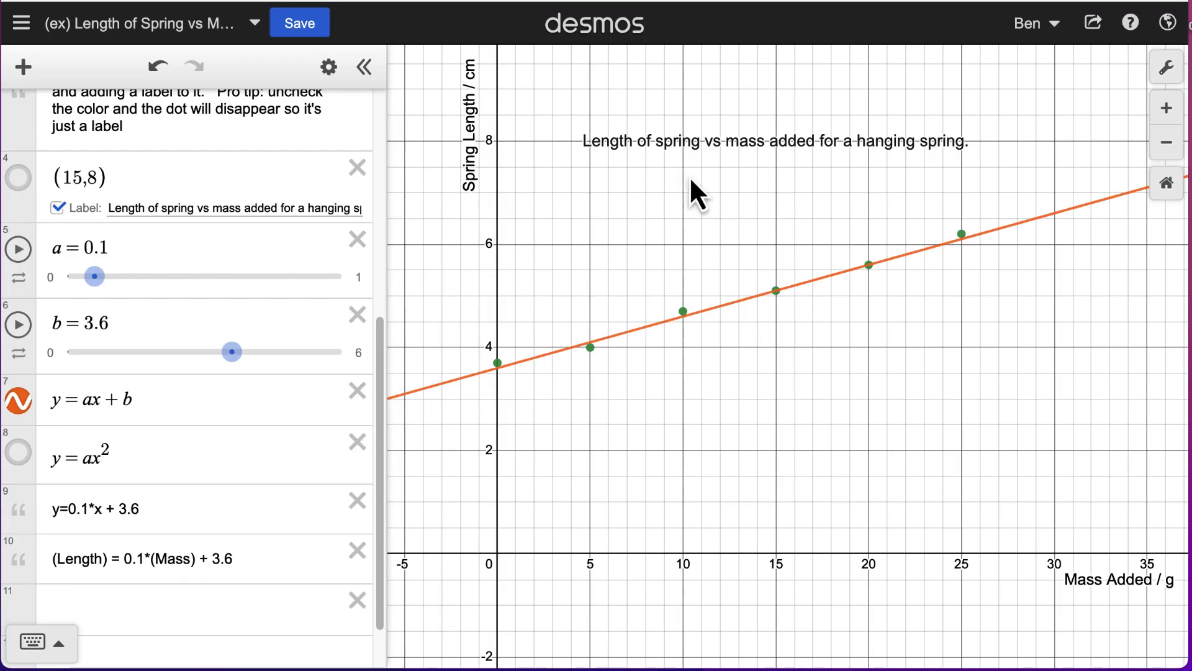
Lower the graph title by setting the title point's y-coordinate to 7.
left_click_drag(696, 142, 696, 180)
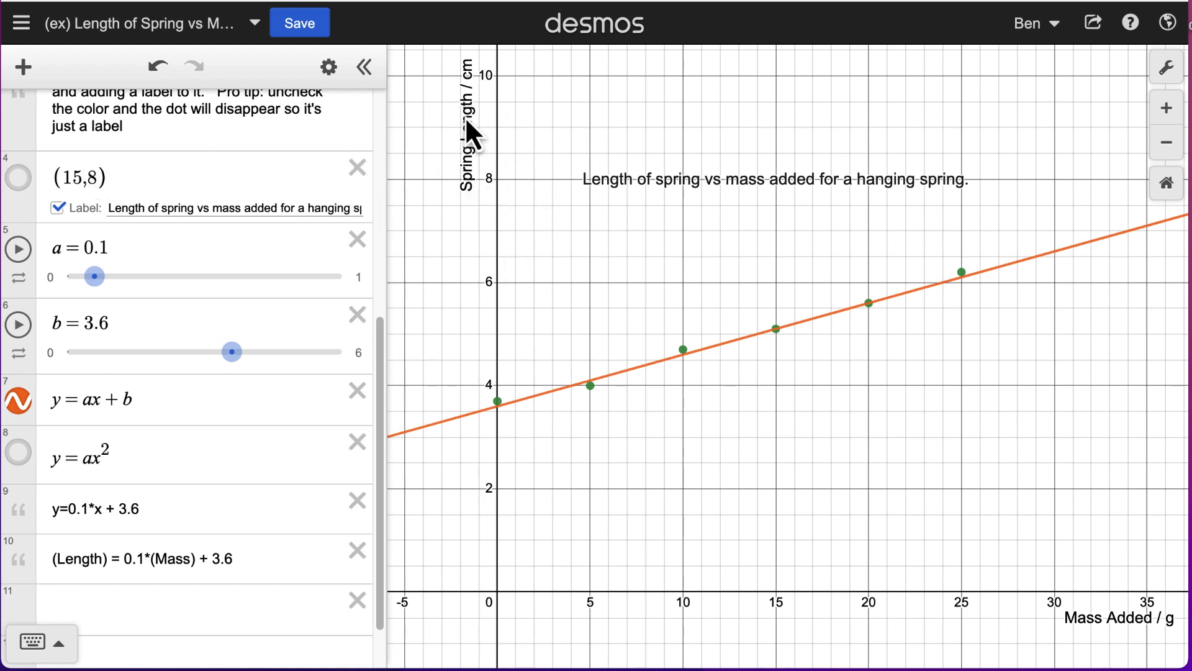
left_click(1158, 153)
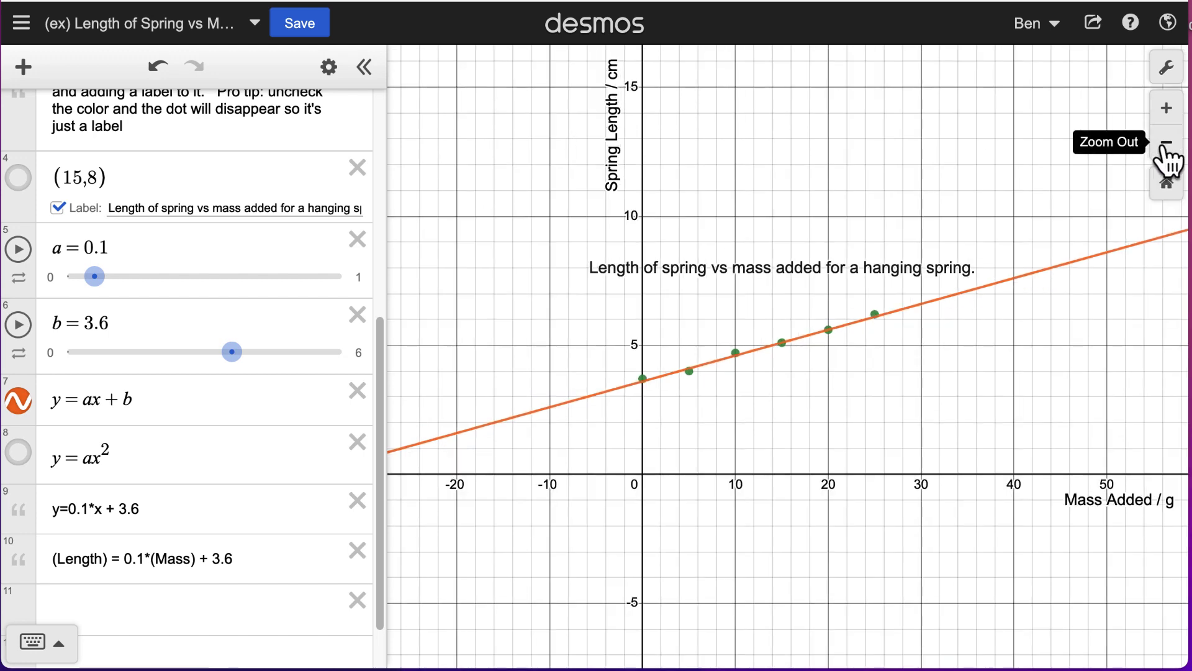
left_click(1166, 109)
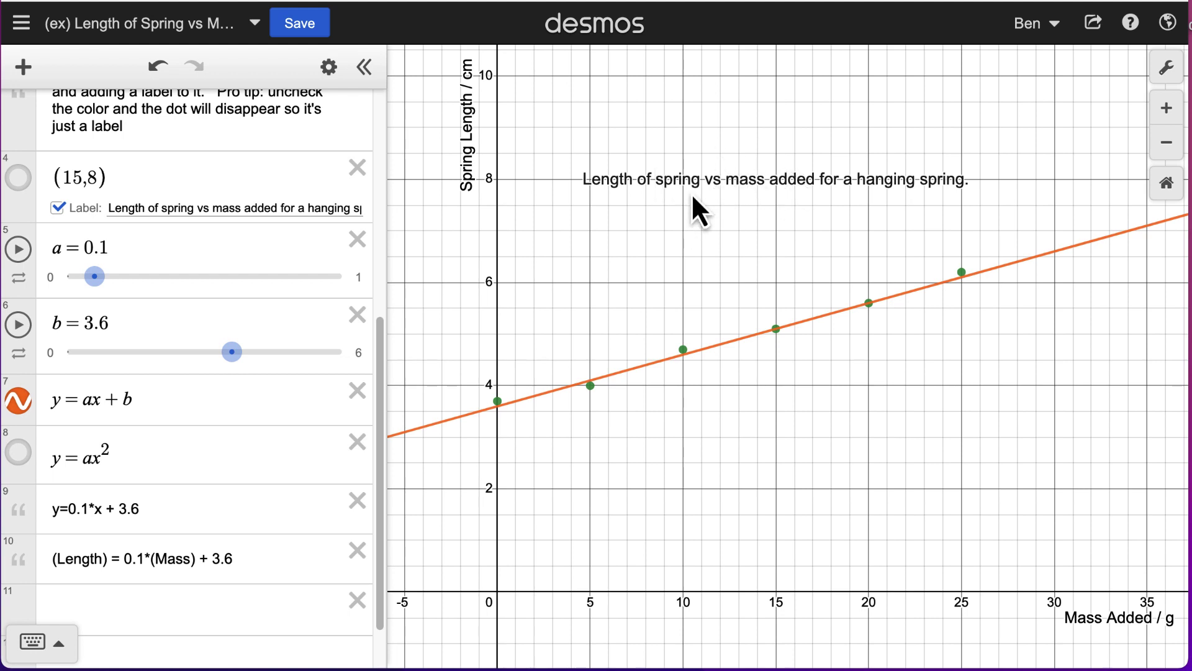
double_click(92, 178)
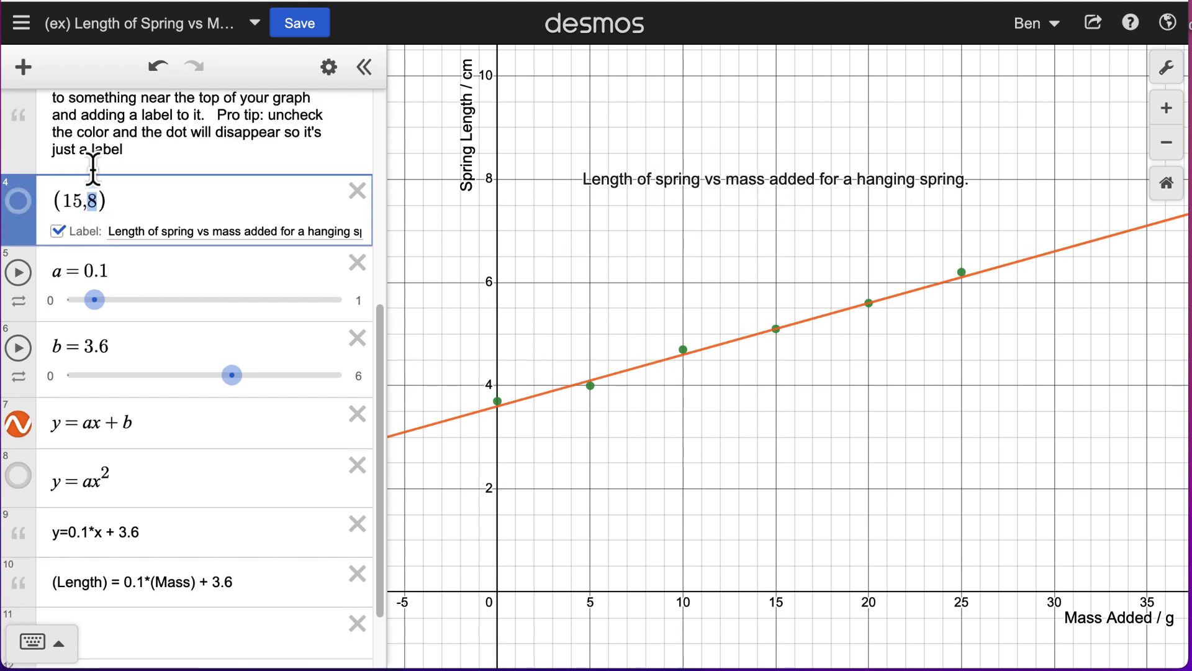
type("7")
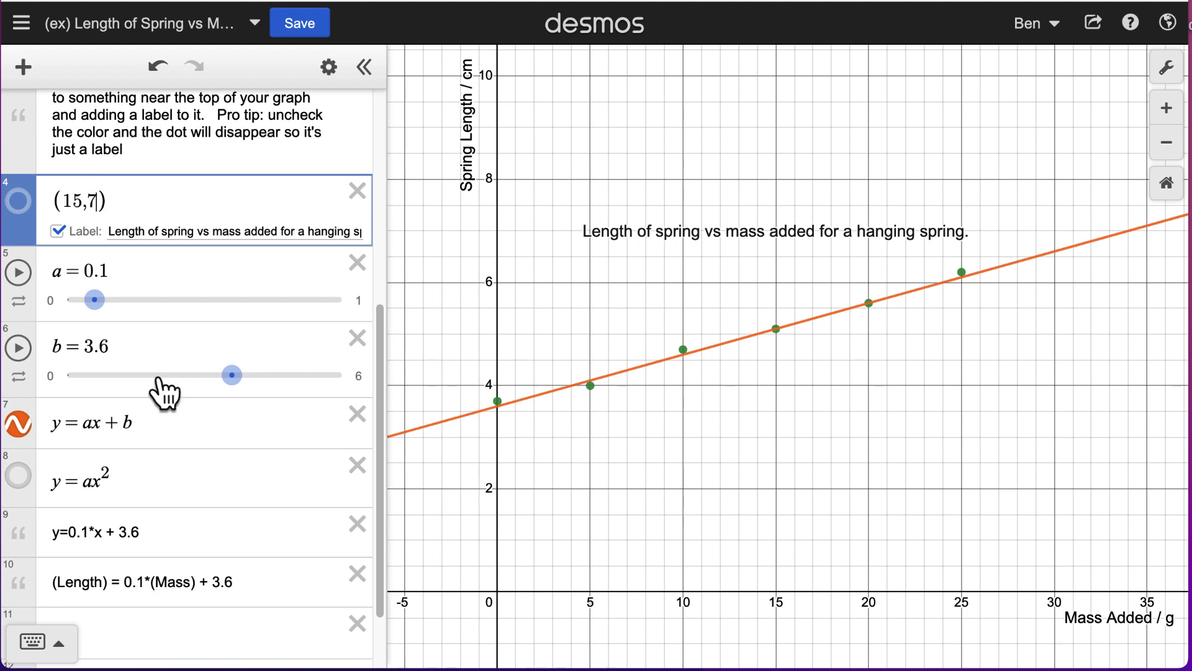
Open the graph's image export and compare the Medium line thickness with Thin, leaving Thin selected.
left_click(1093, 24)
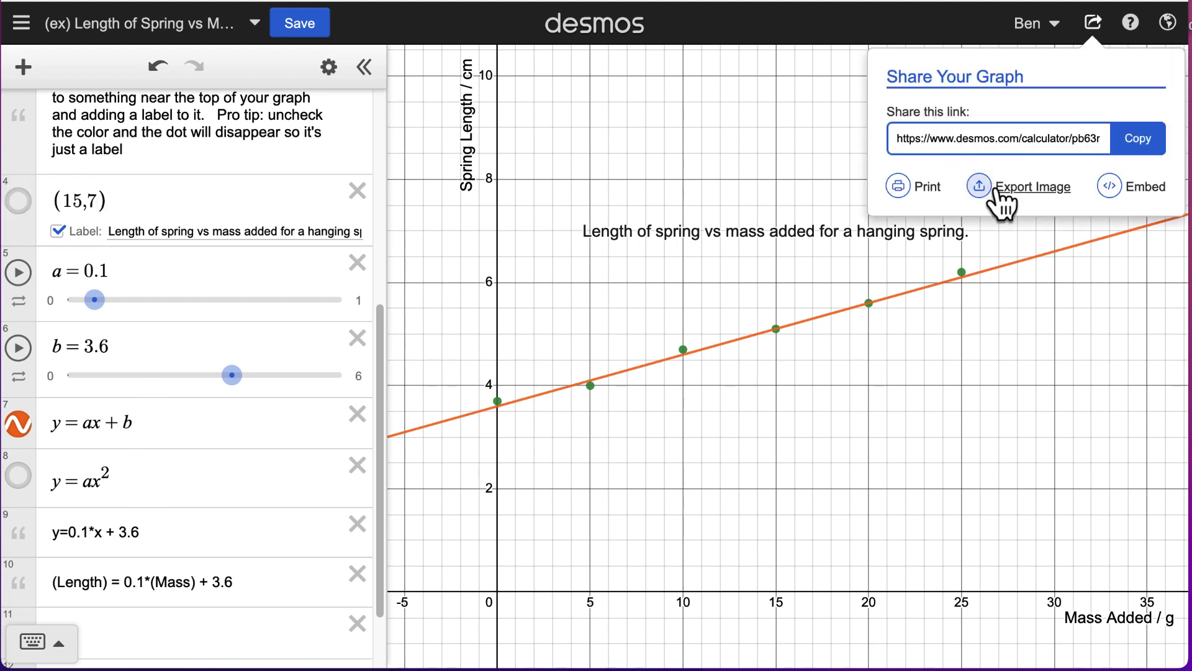
left_click(1001, 190)
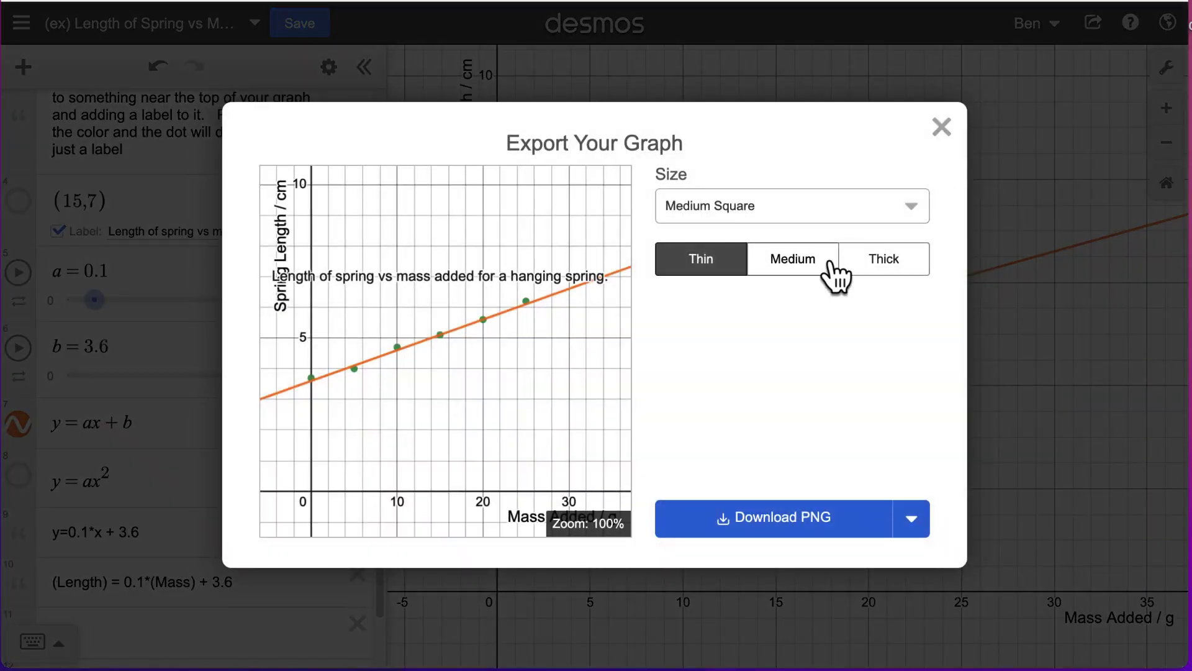
left_click(784, 262)
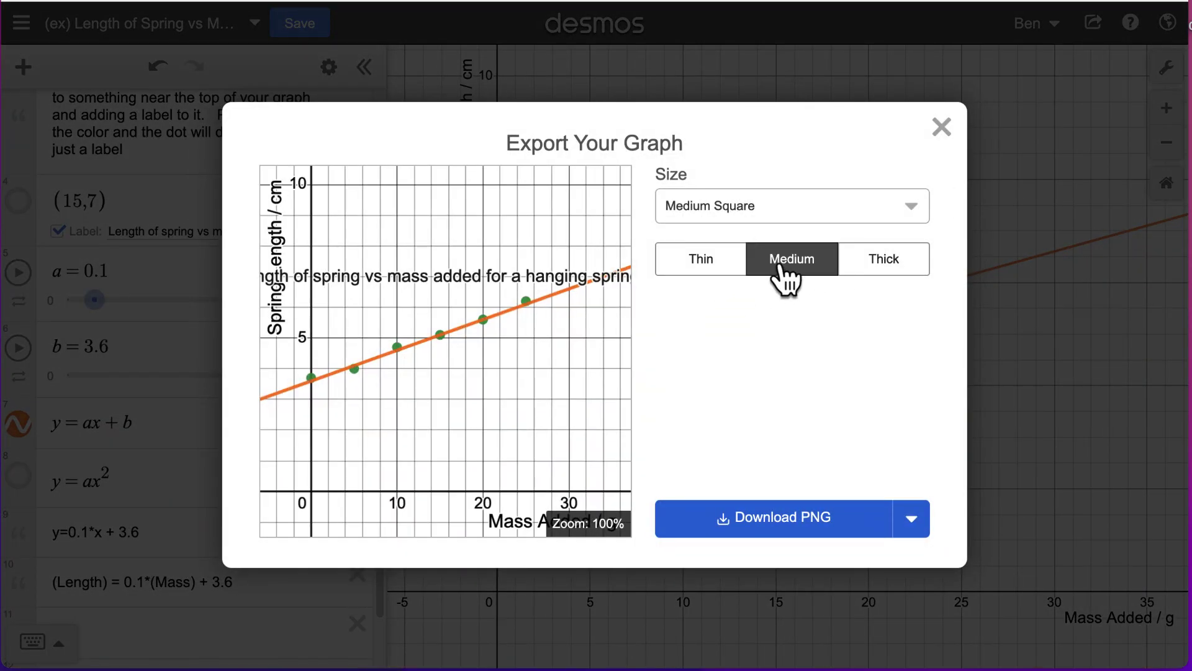
left_click(705, 266)
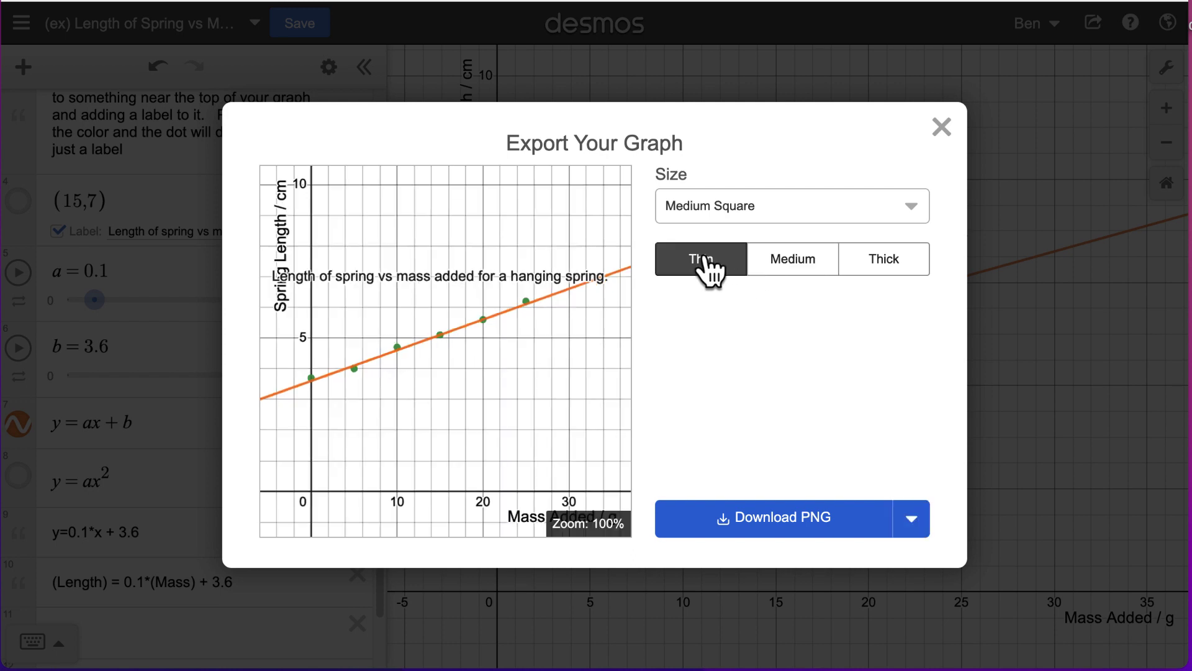
Preview the export at Medium Rectangle size and return the size to Medium Square.
left_click(807, 217)
left_click(804, 320)
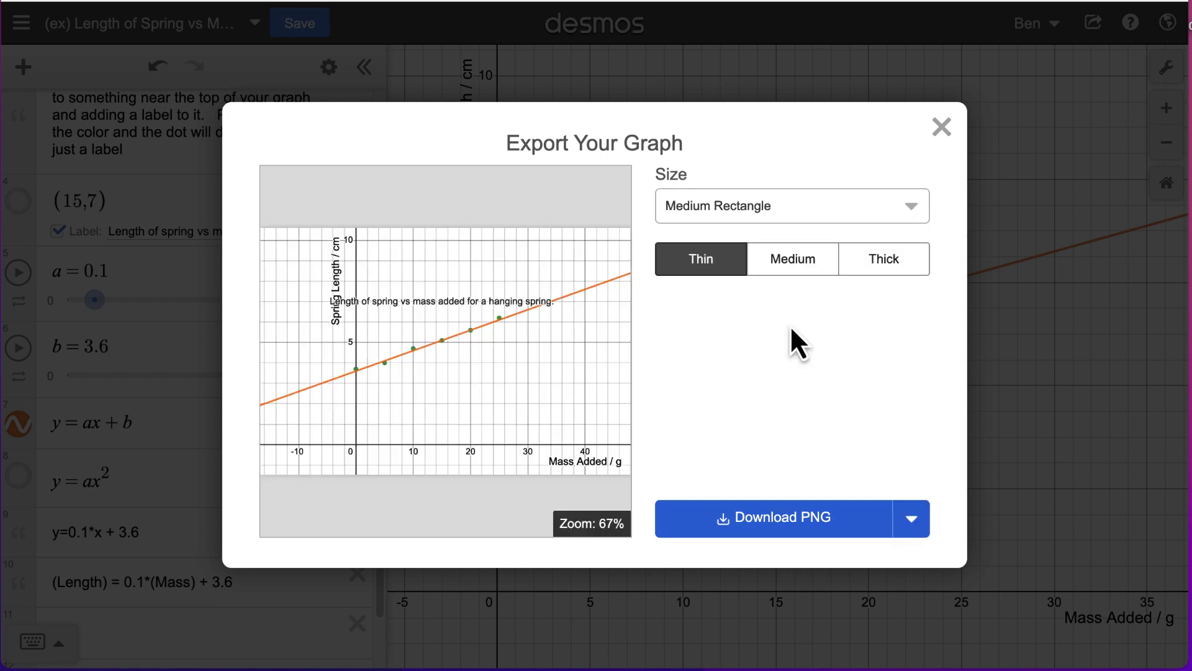
left_click(827, 221)
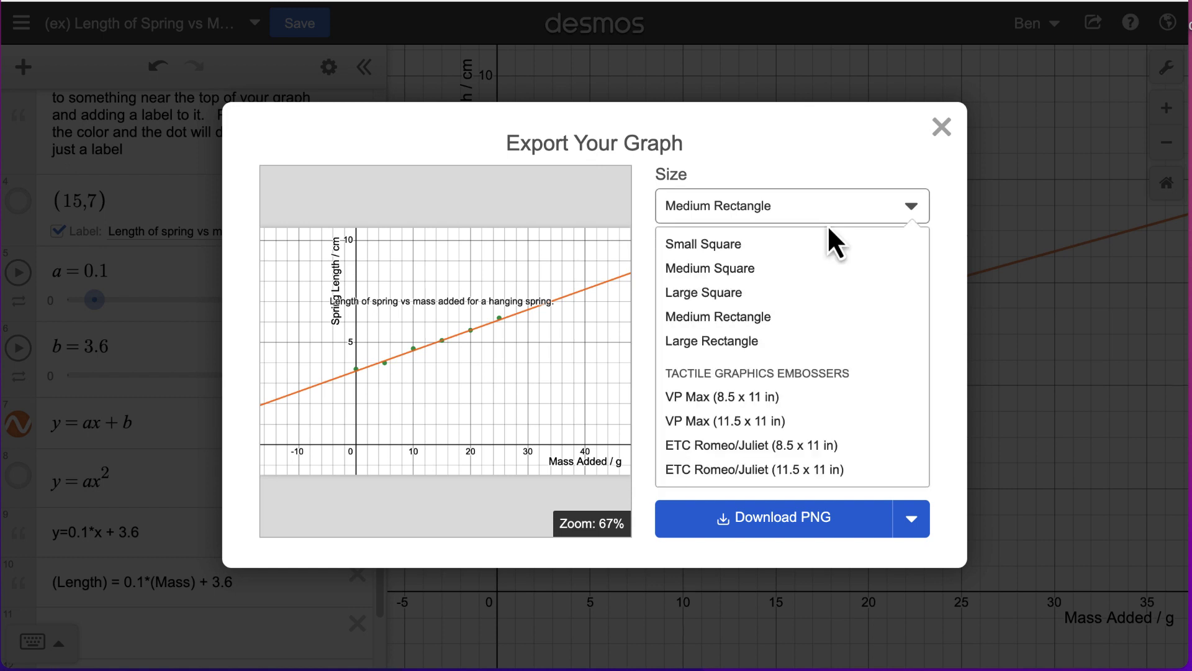
left_click(797, 273)
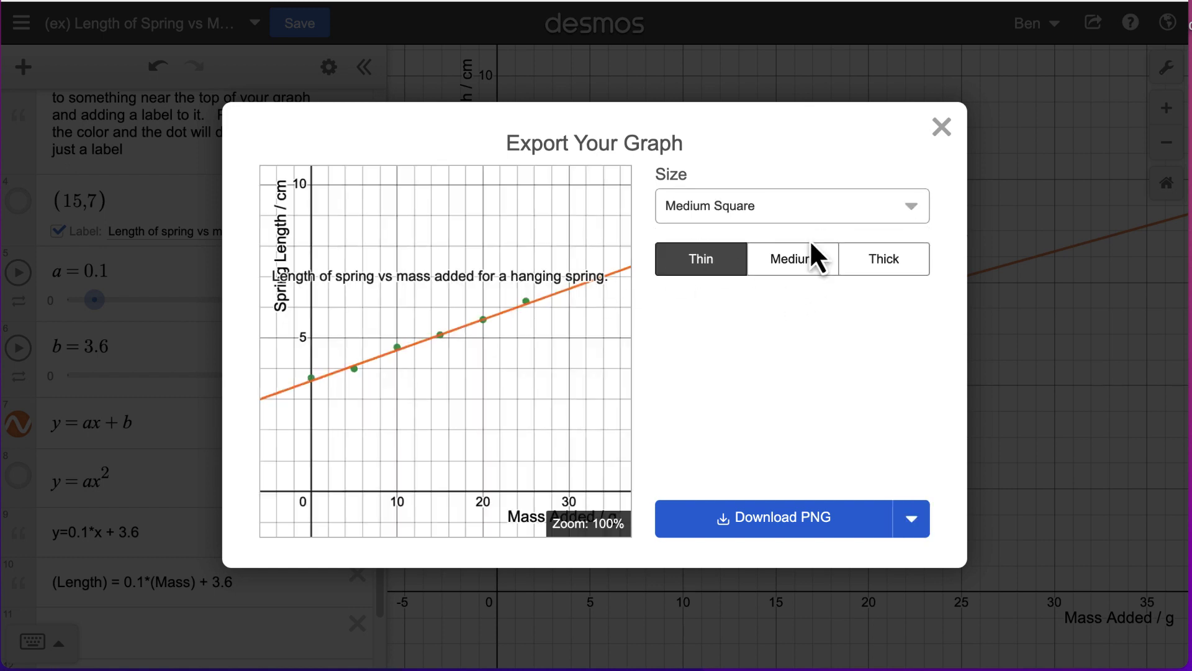
Check Medium thickness once more, download the Medium Square graph as a PNG with Thin lines, and close the export dialog.
left_click(801, 263)
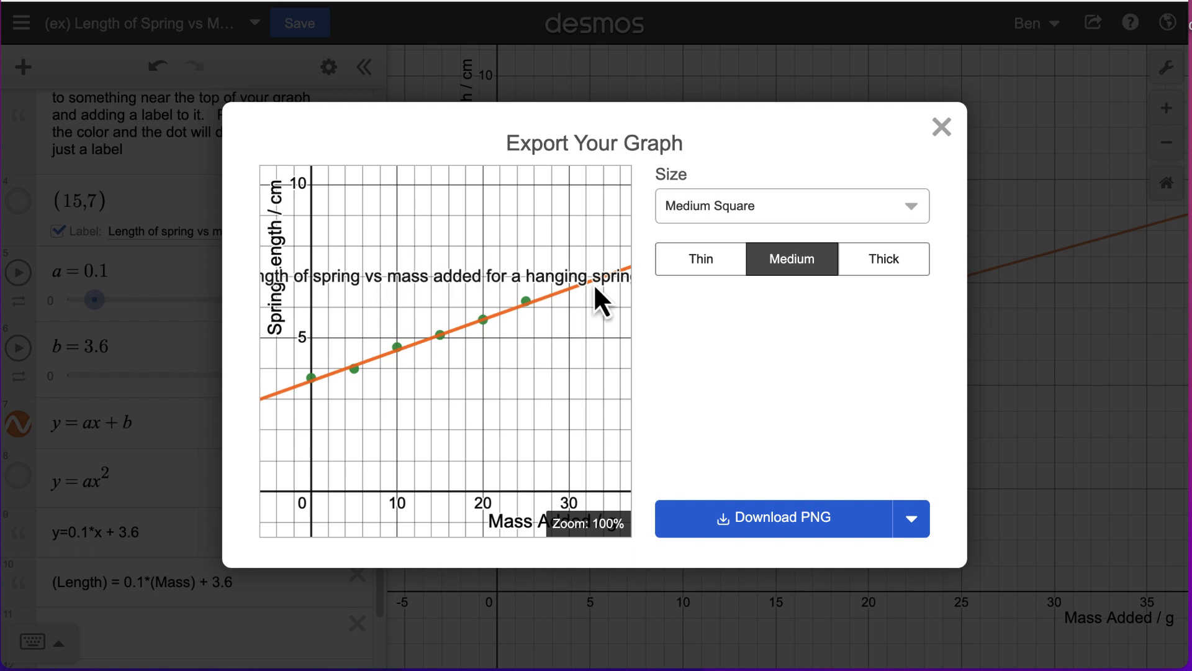
left_click(722, 284)
left_click(786, 529)
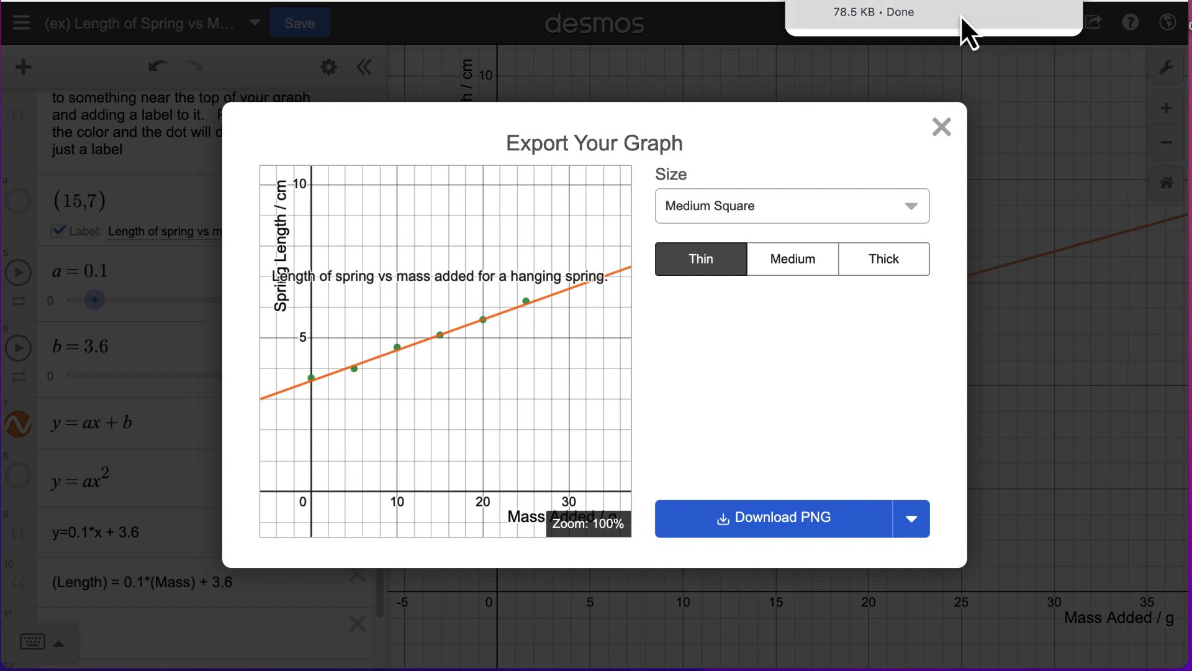
left_click(938, 130)
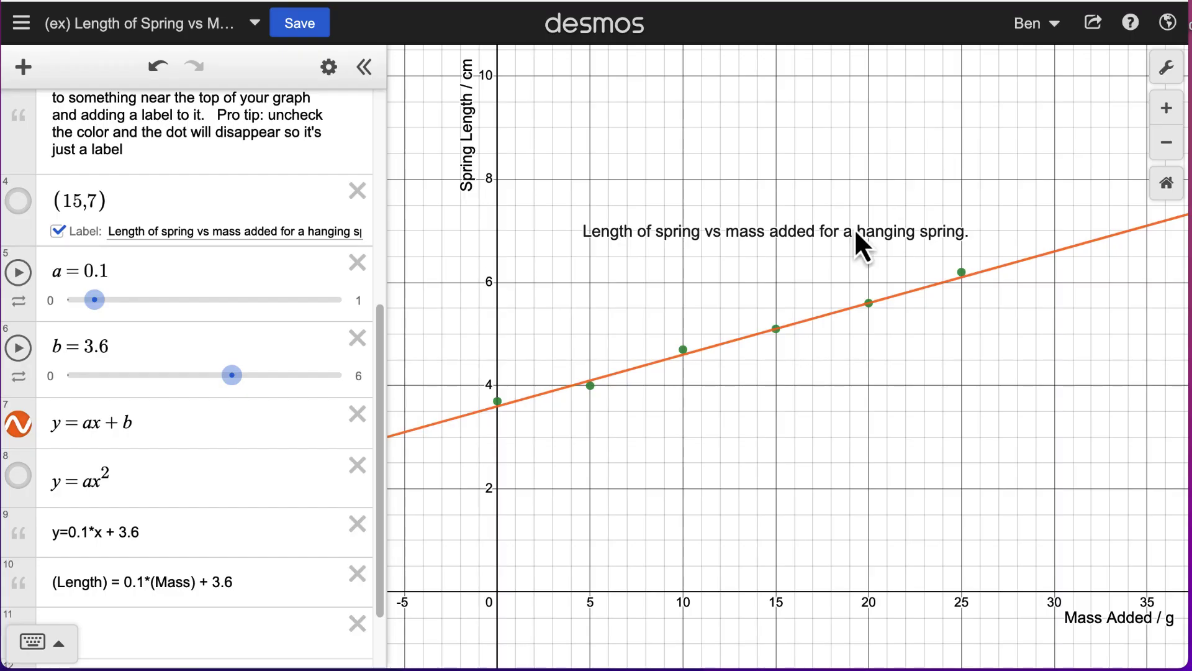